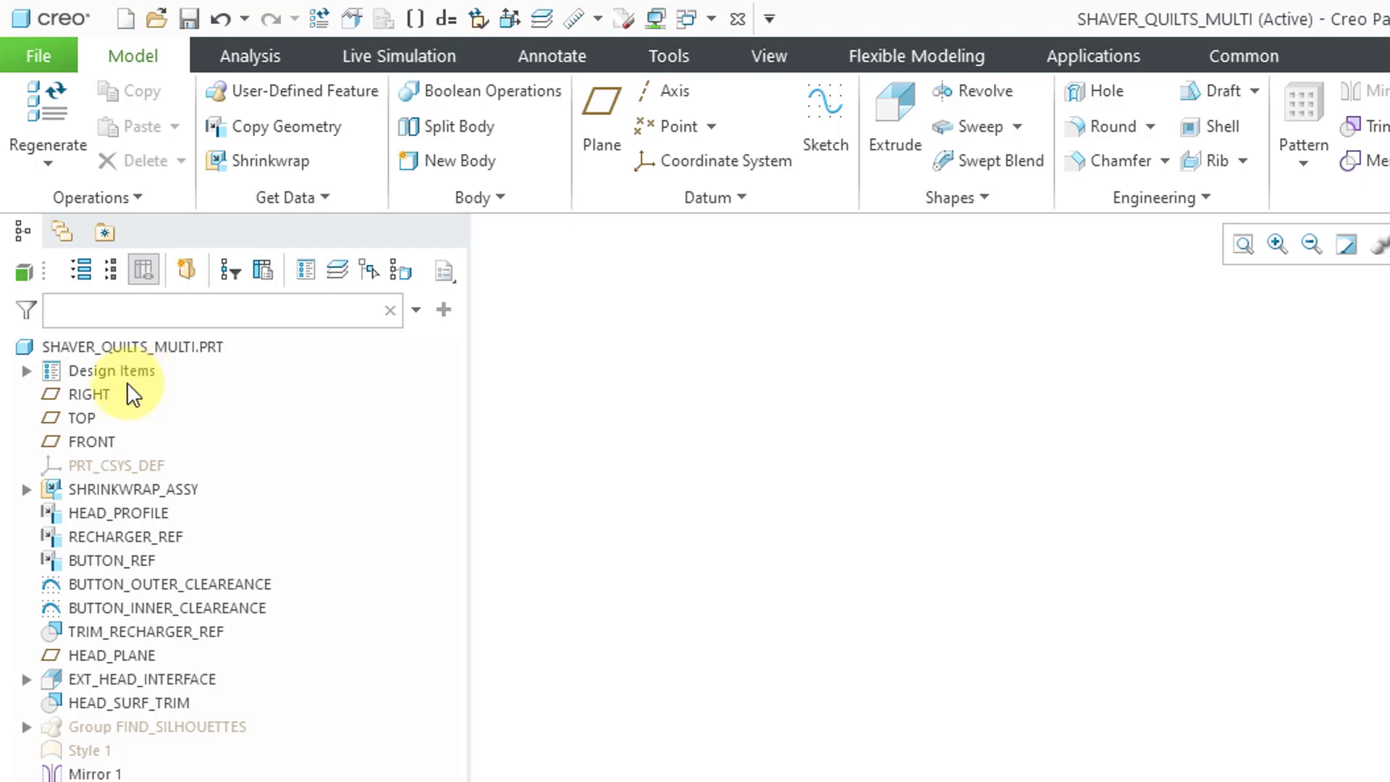
Expand Design Items in the model tree to show Materials, Quilts (21), Bodies (4) and Annotations.
left_click(26, 371)
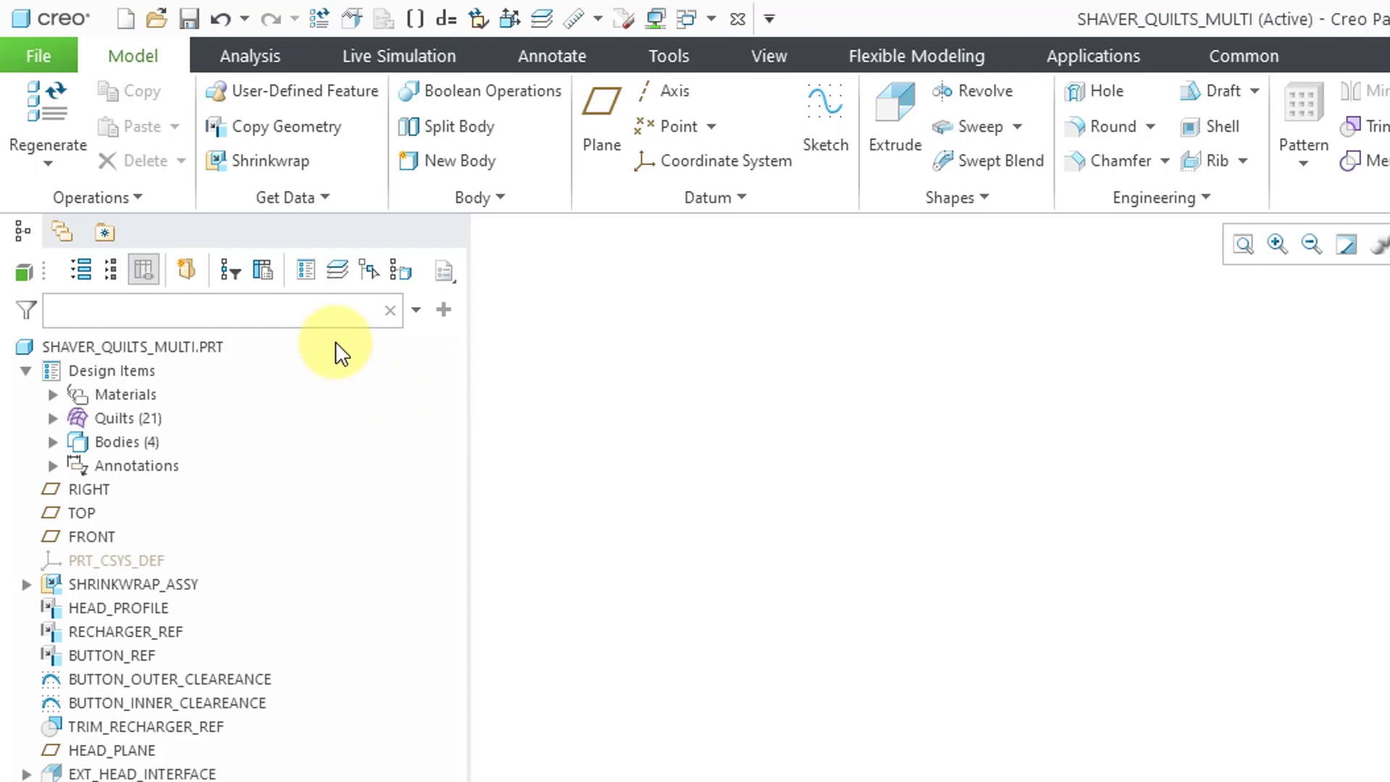
Show the Design Tree as its own panel with every branch expanded.
left_click(310, 281)
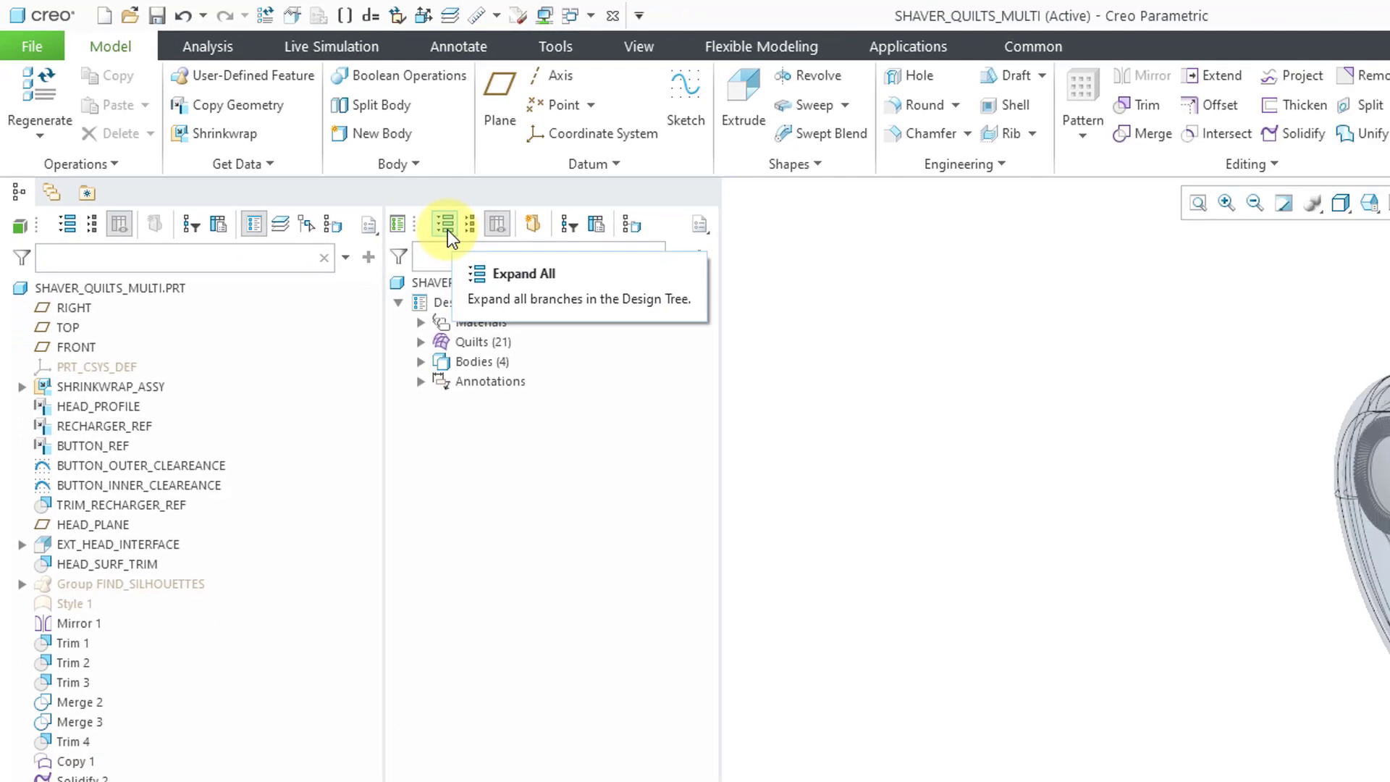
left_click(538, 276)
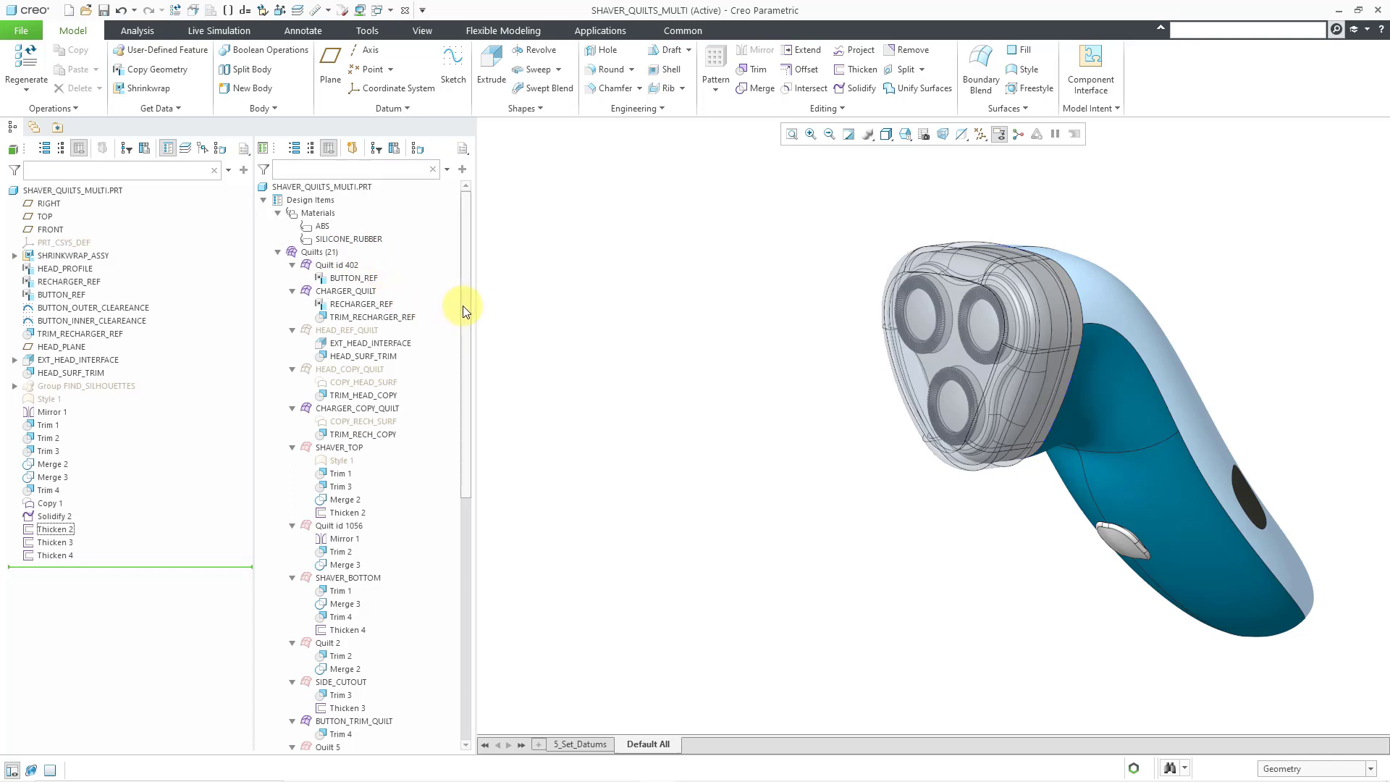
left_click_drag(463, 305, 459, 552)
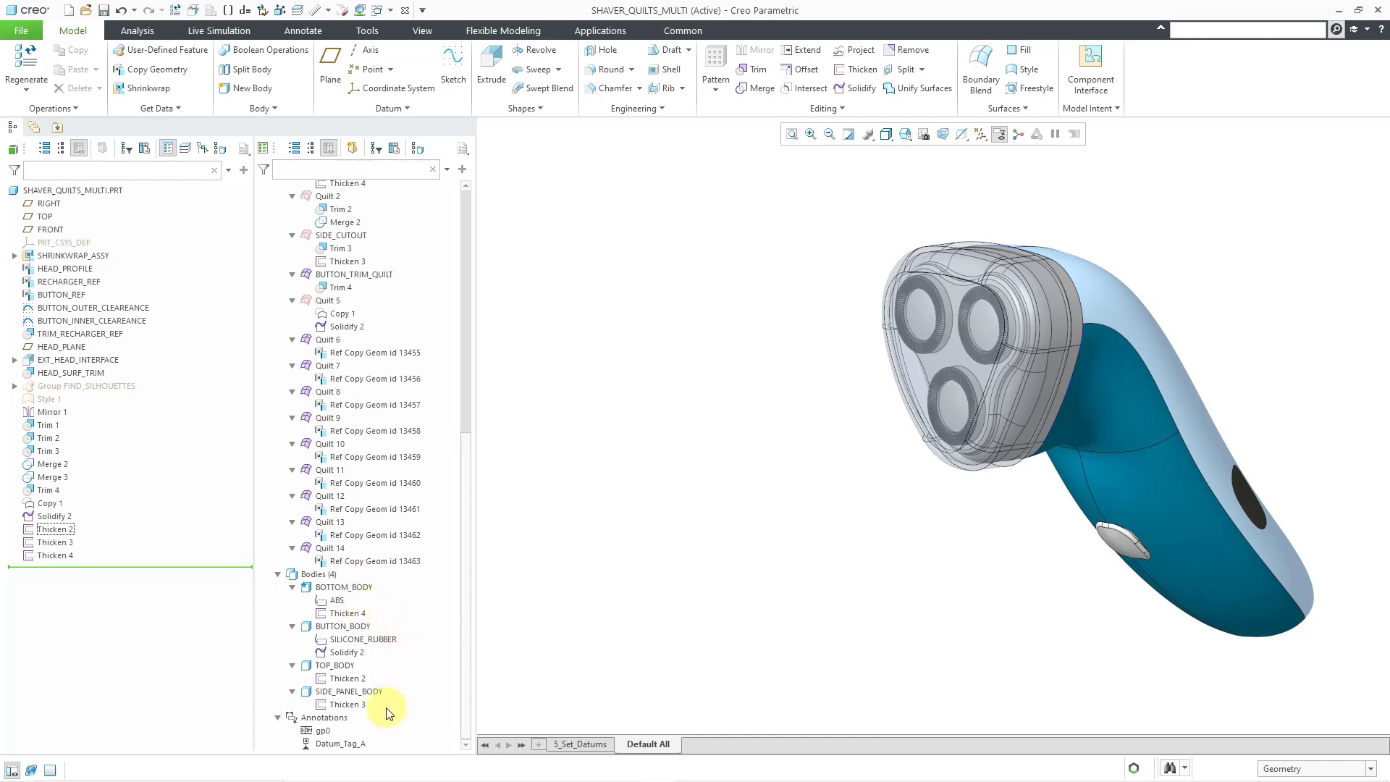
Collapse the Annotations, Bodies (4), Quilts (21) and Materials branches.
left_click(277, 717)
left_click(279, 601)
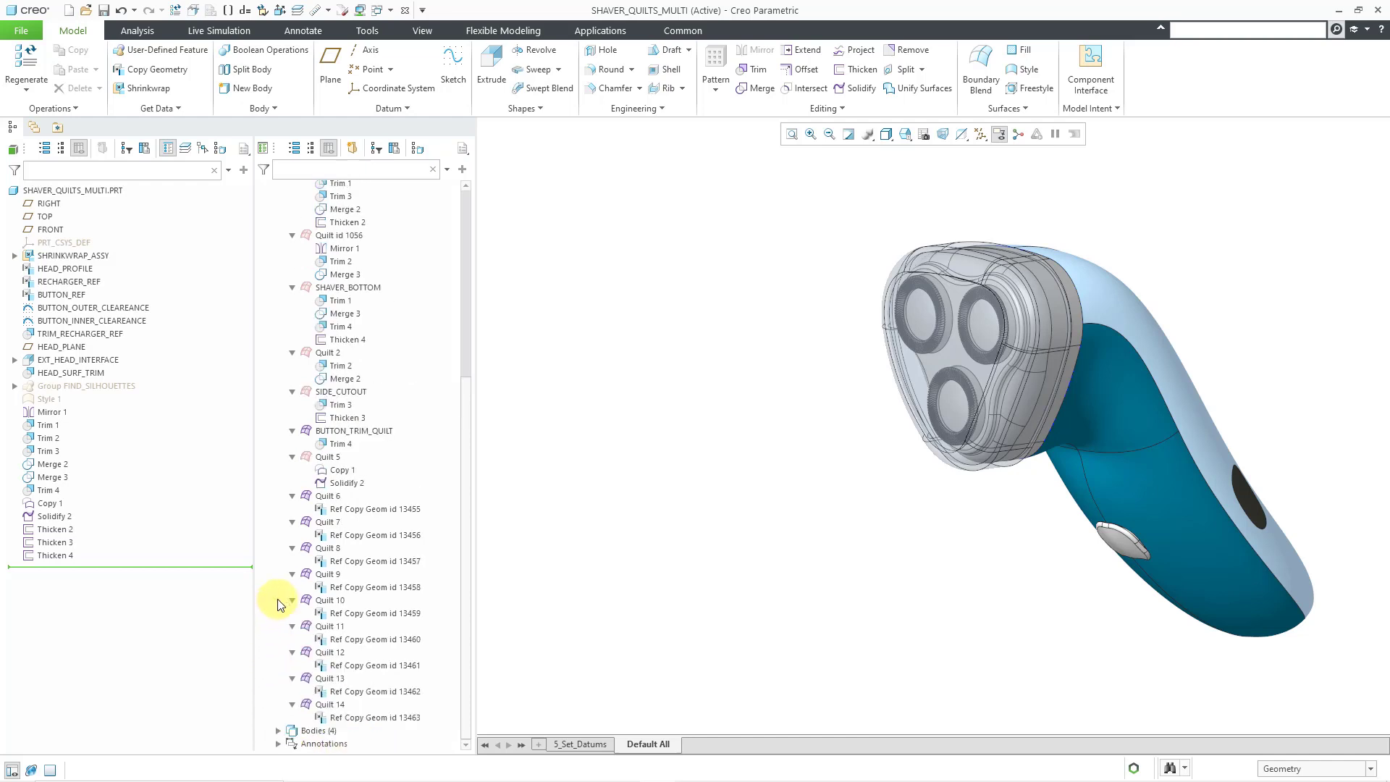
scroll(278, 551, "up", 7)
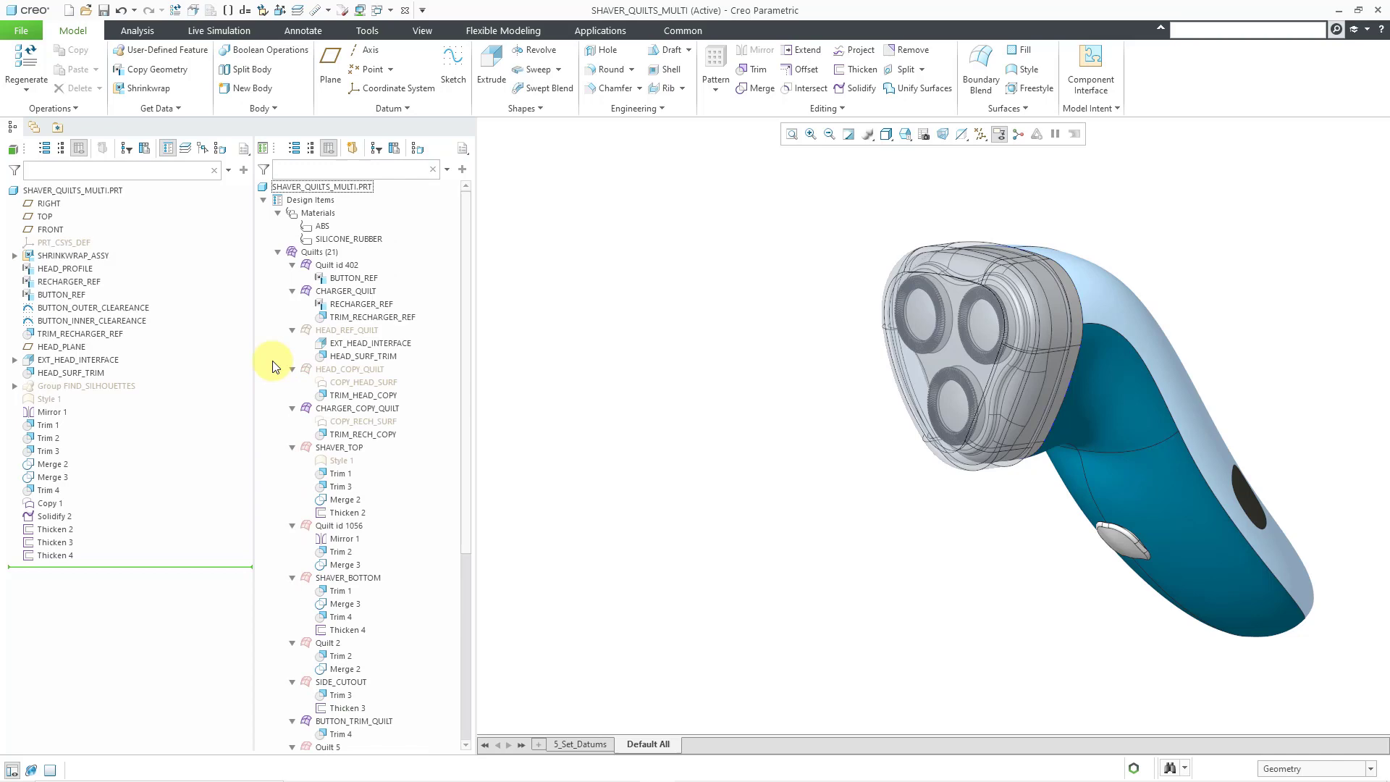
left_click(278, 252)
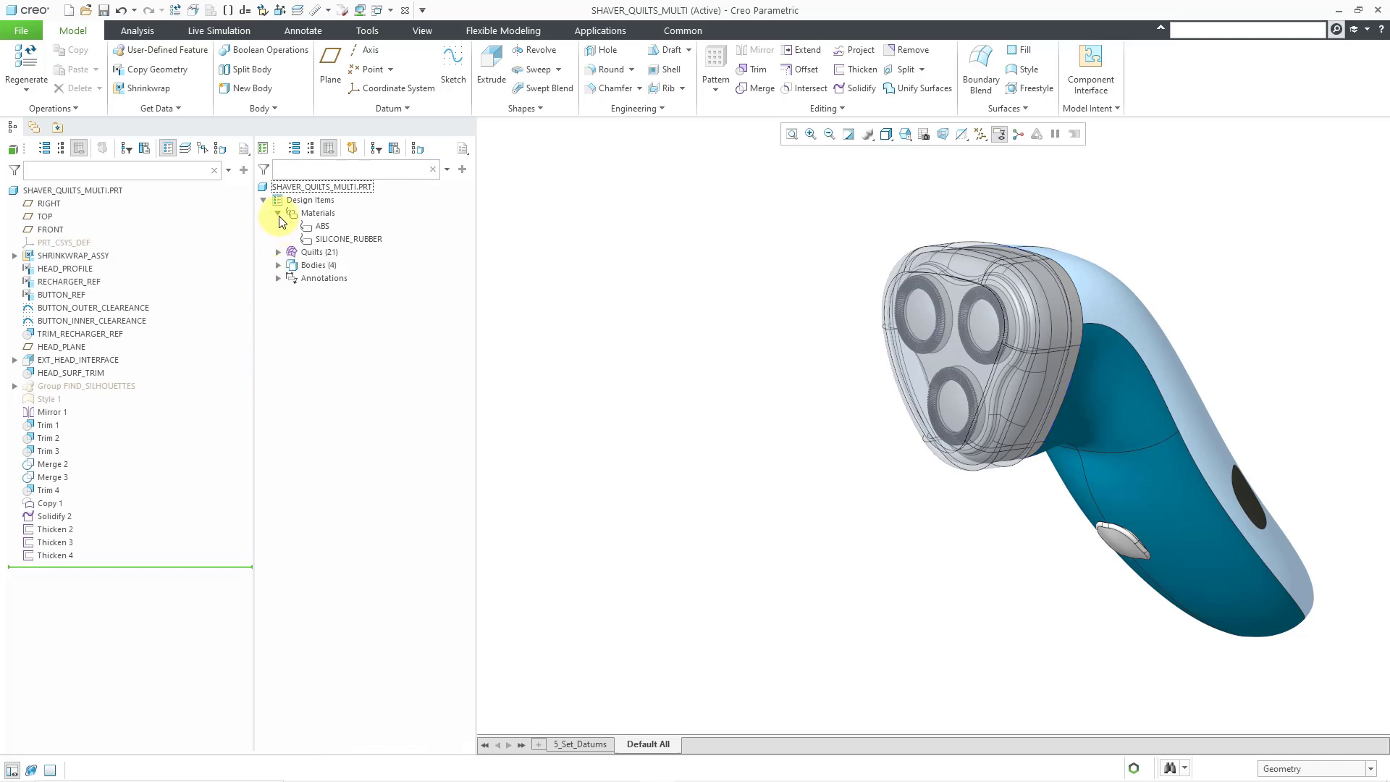
left_click(278, 213)
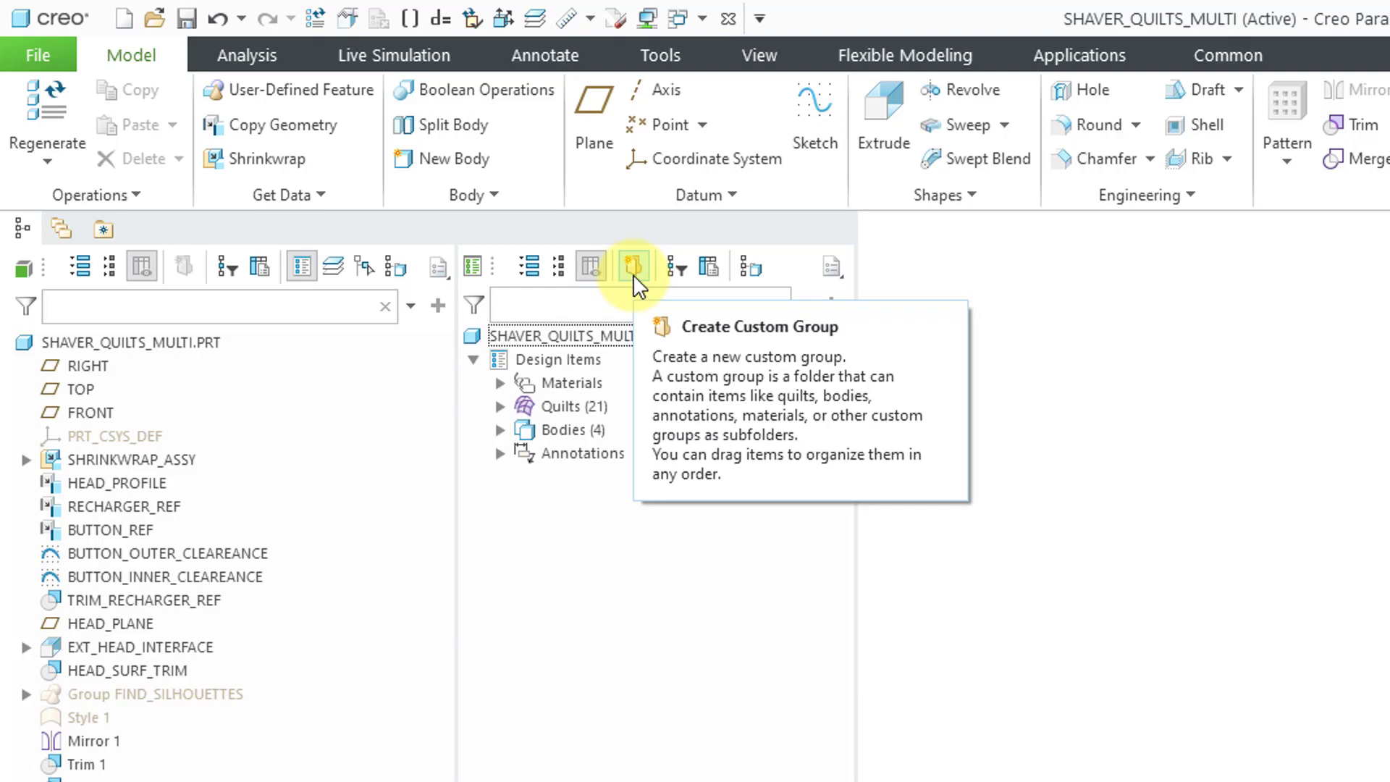
Create a custom group named CRITICAL_DATUMS and move HEAD_PLANE into it.
left_click(633, 268)
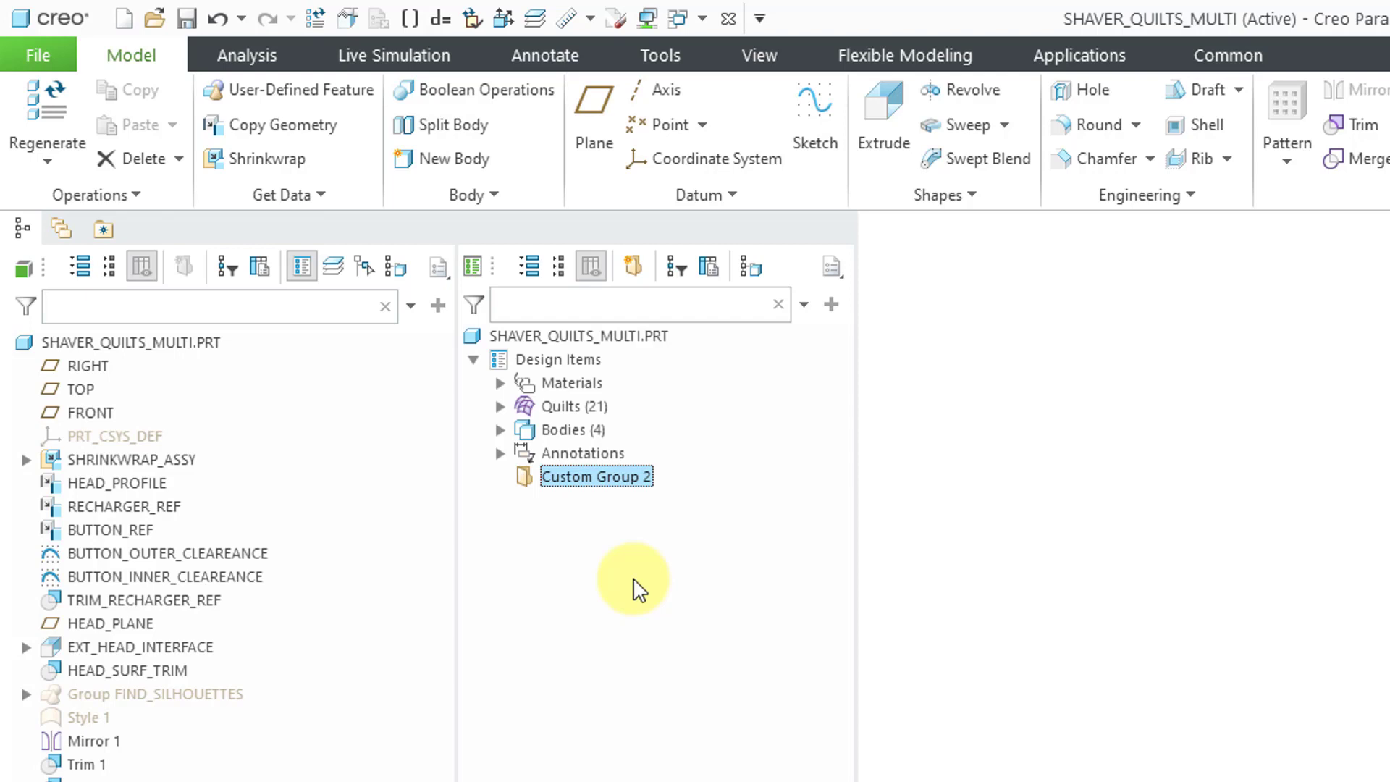
right_click(629, 479)
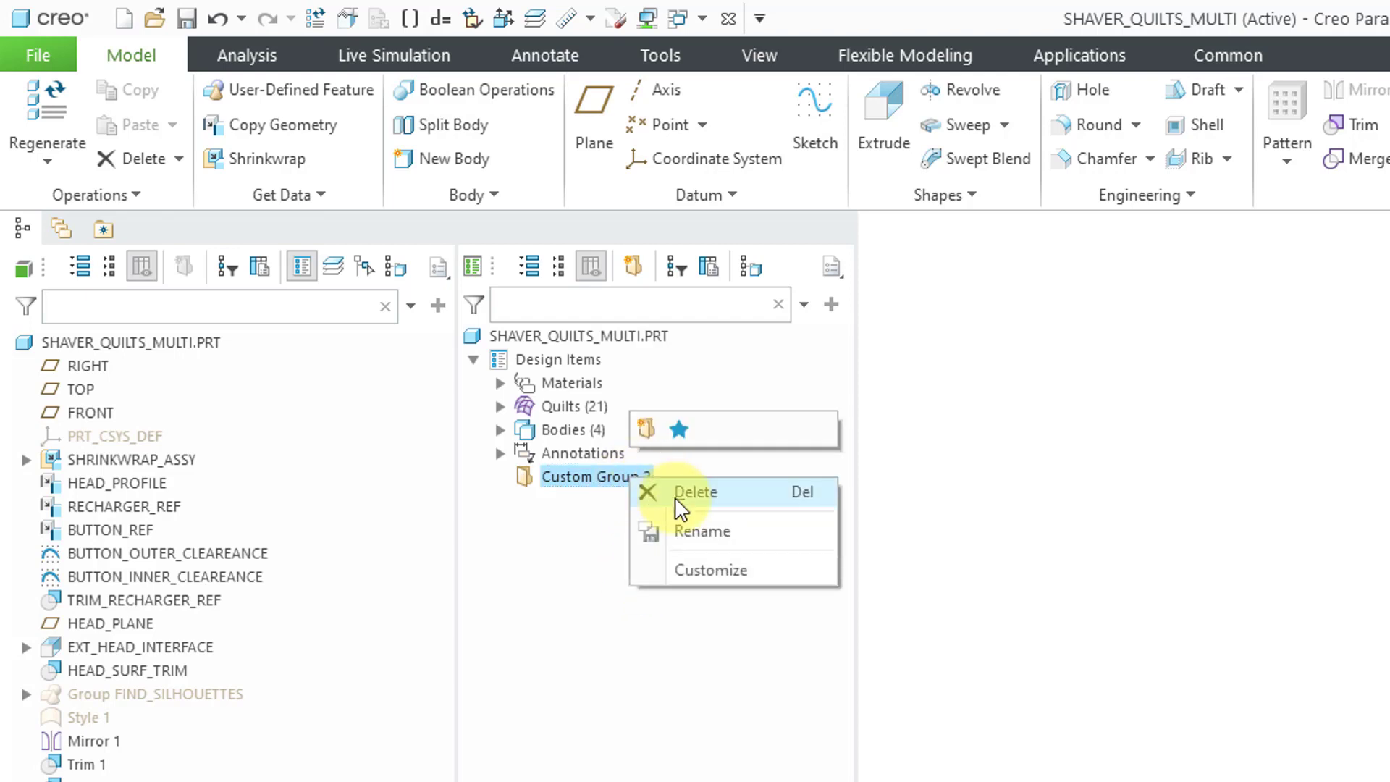
left_click(701, 530)
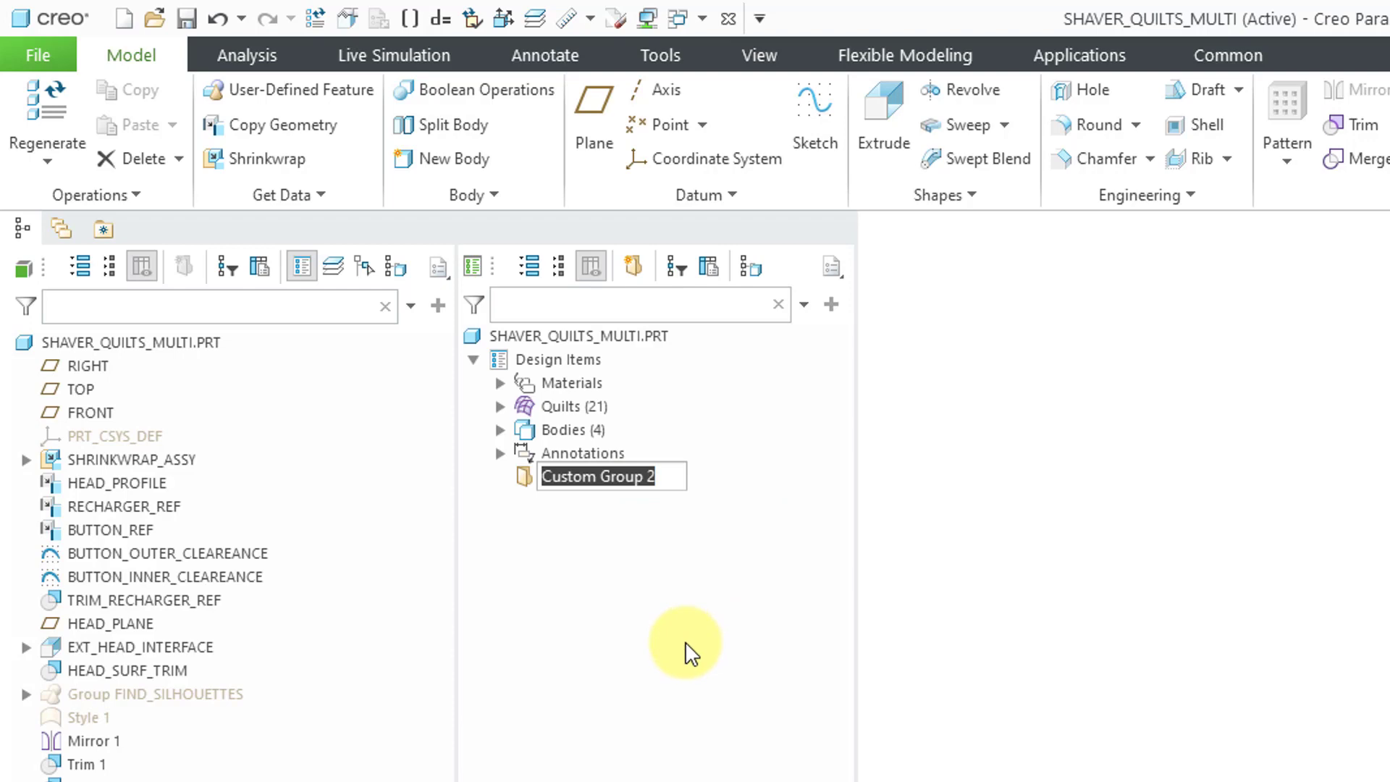
type("CRITI")
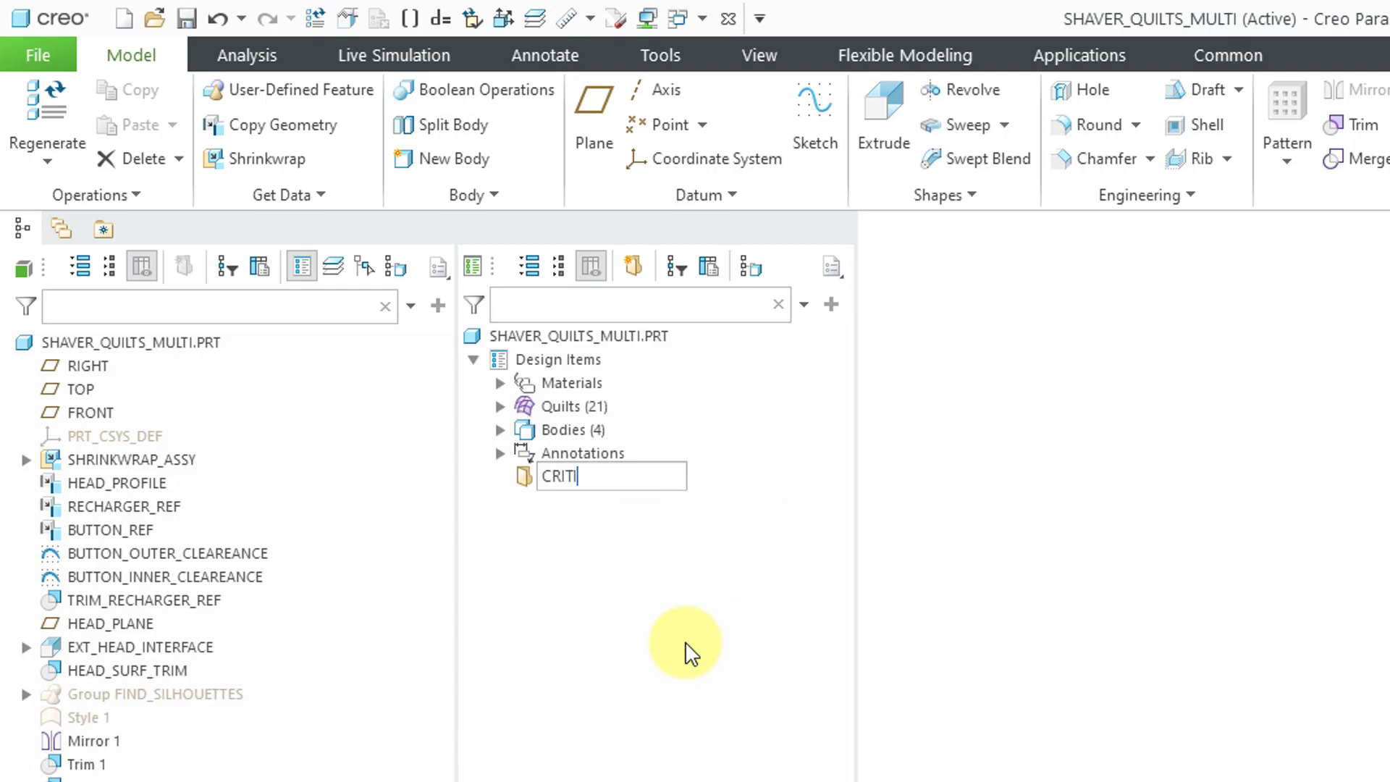
type("CAL_DATUMS")
key("Return")
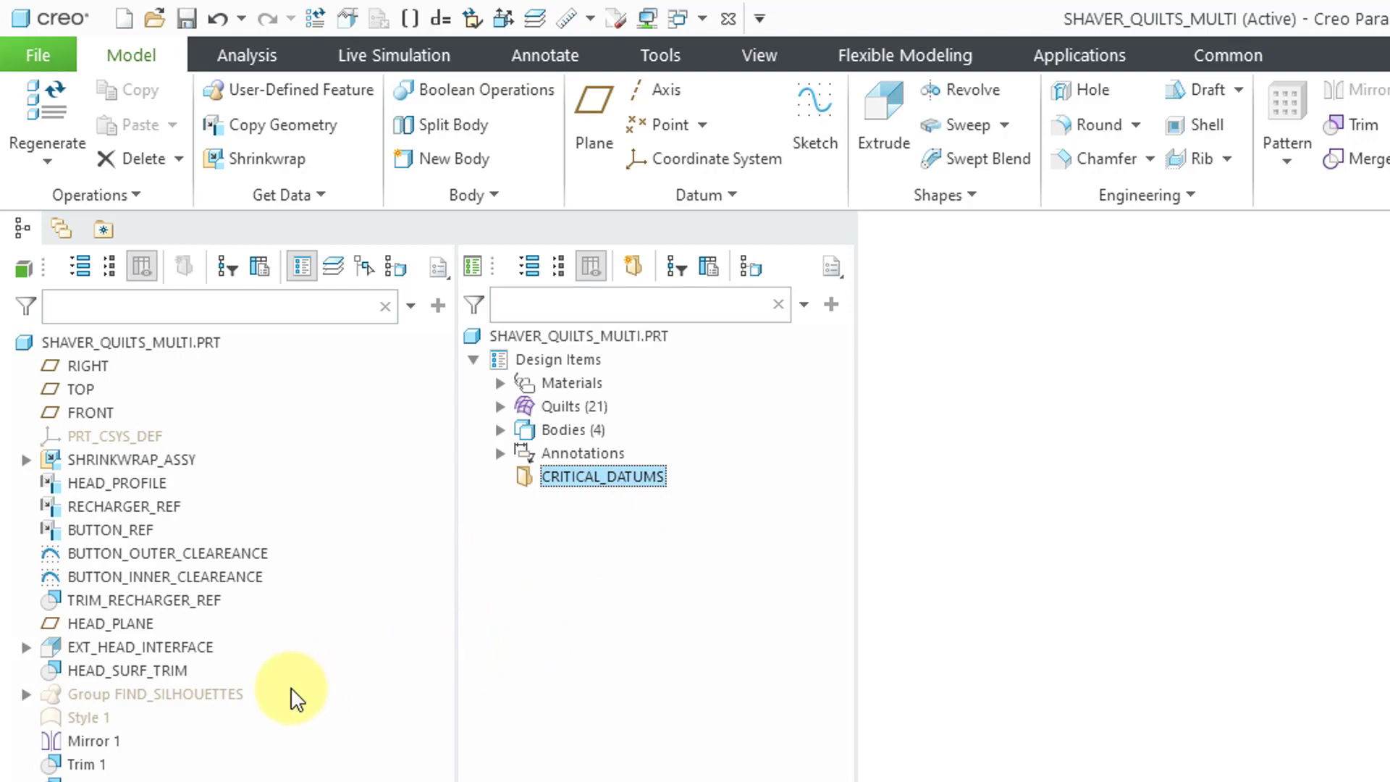
left_click(123, 623)
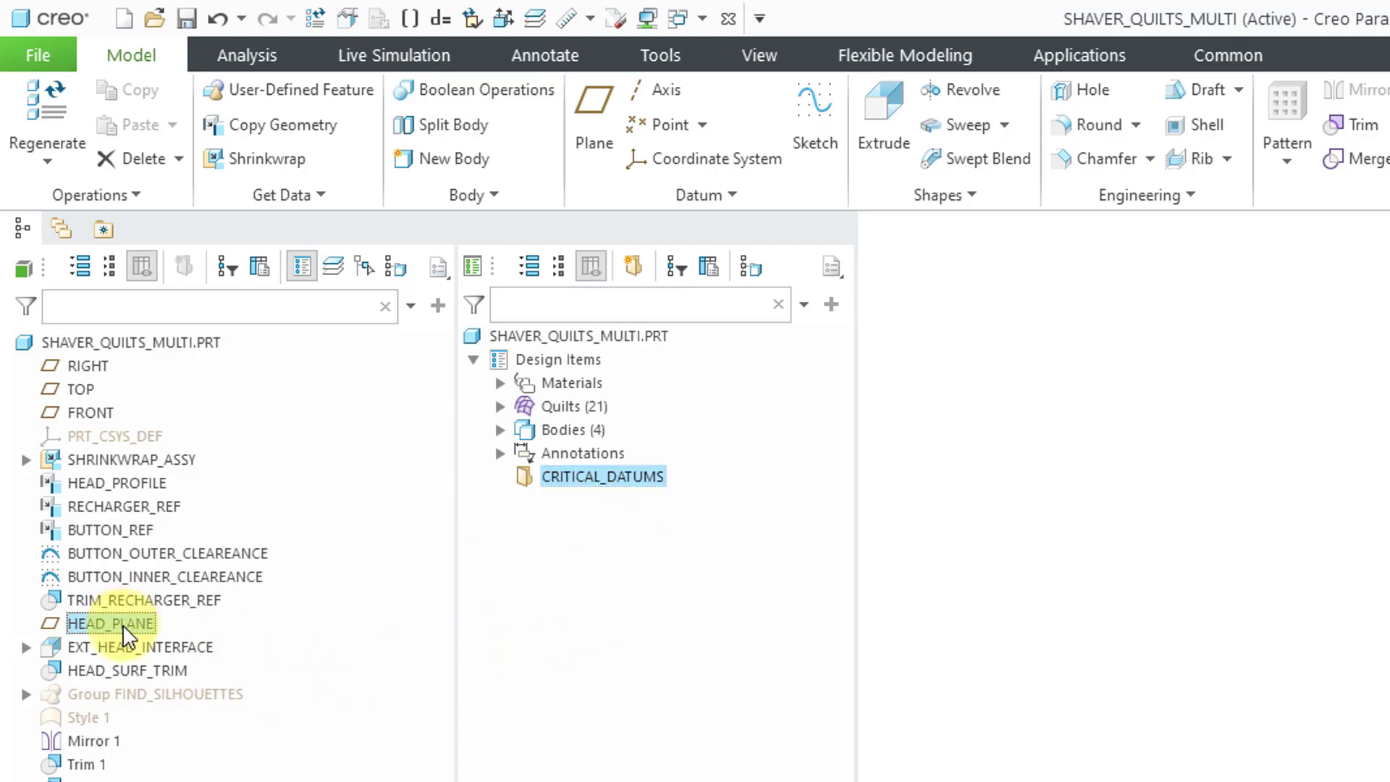
left_click_drag(123, 624, 582, 500)
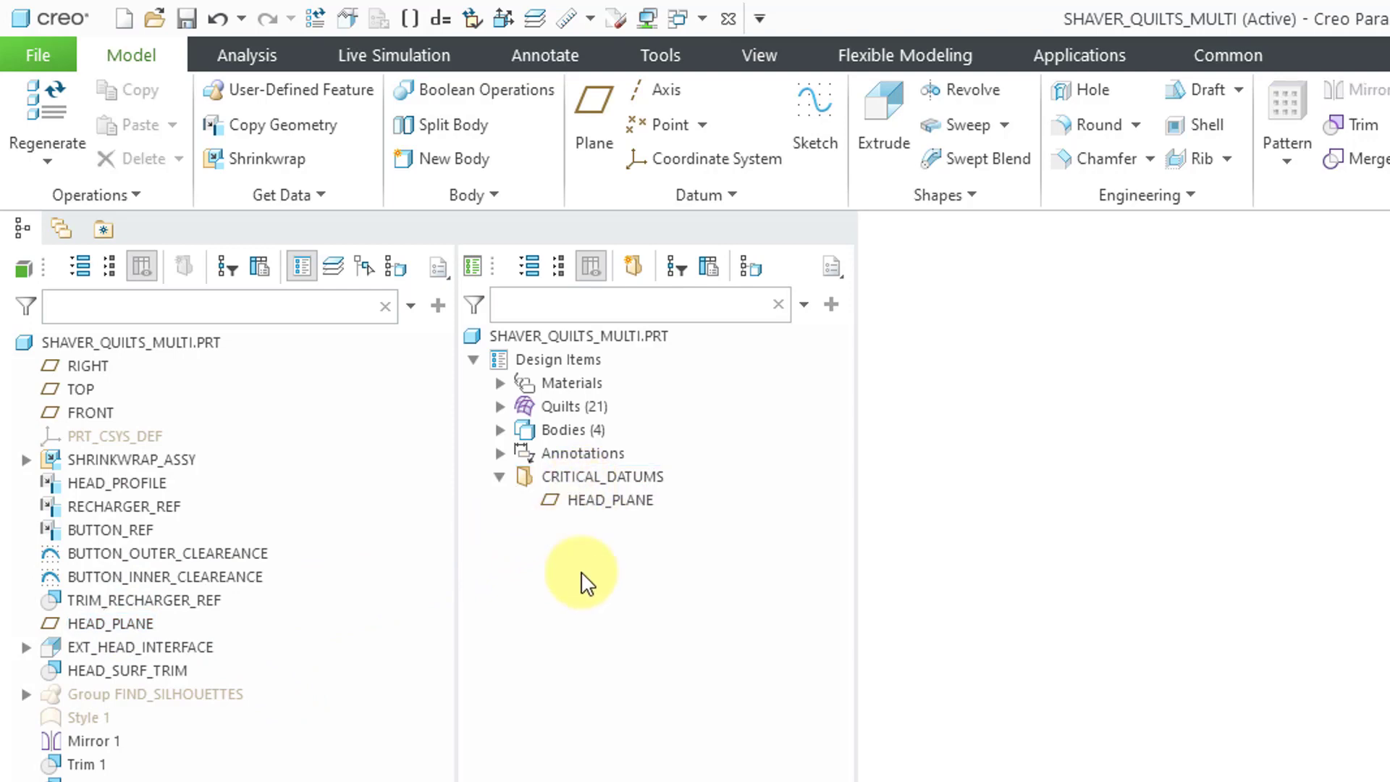
Create another custom group and rename it DATA_SHARING.
left_click(637, 268)
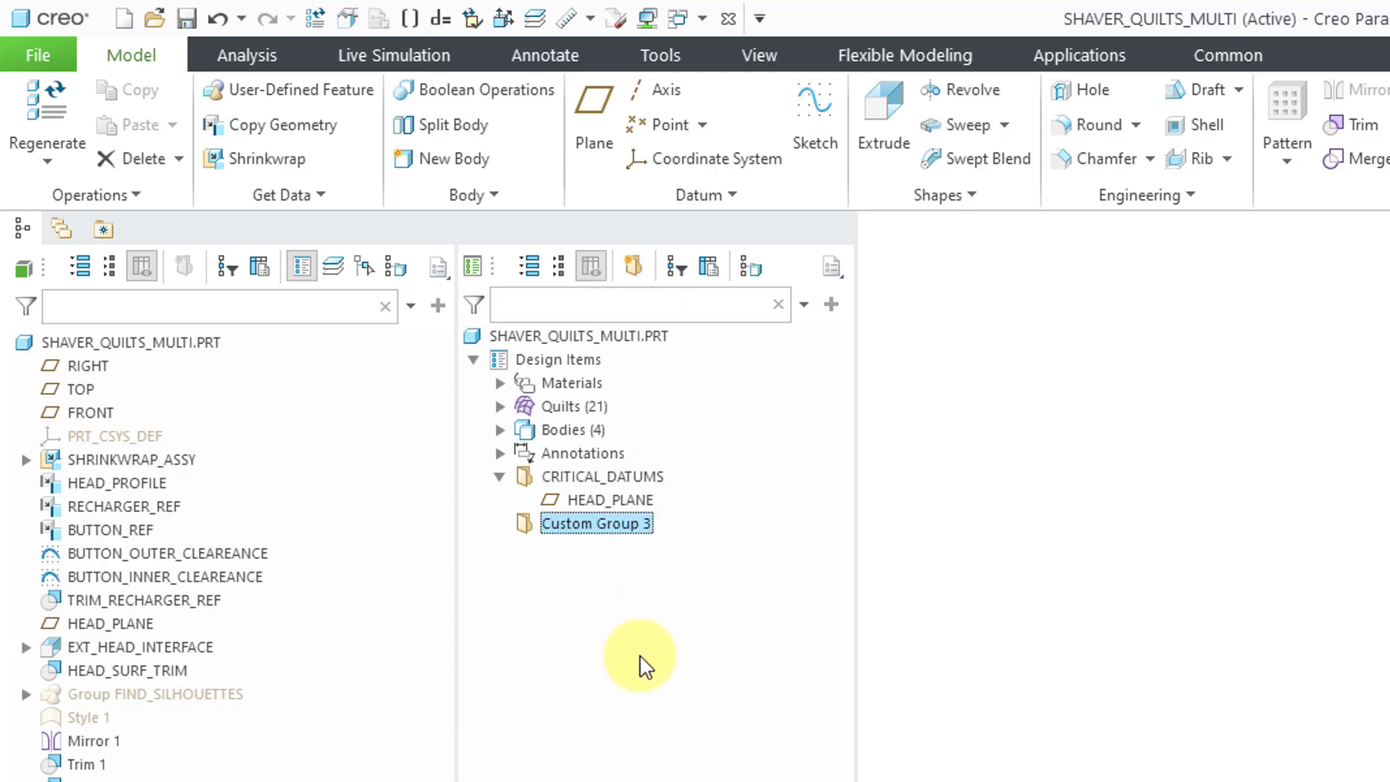
right_click(628, 522)
left_click(693, 576)
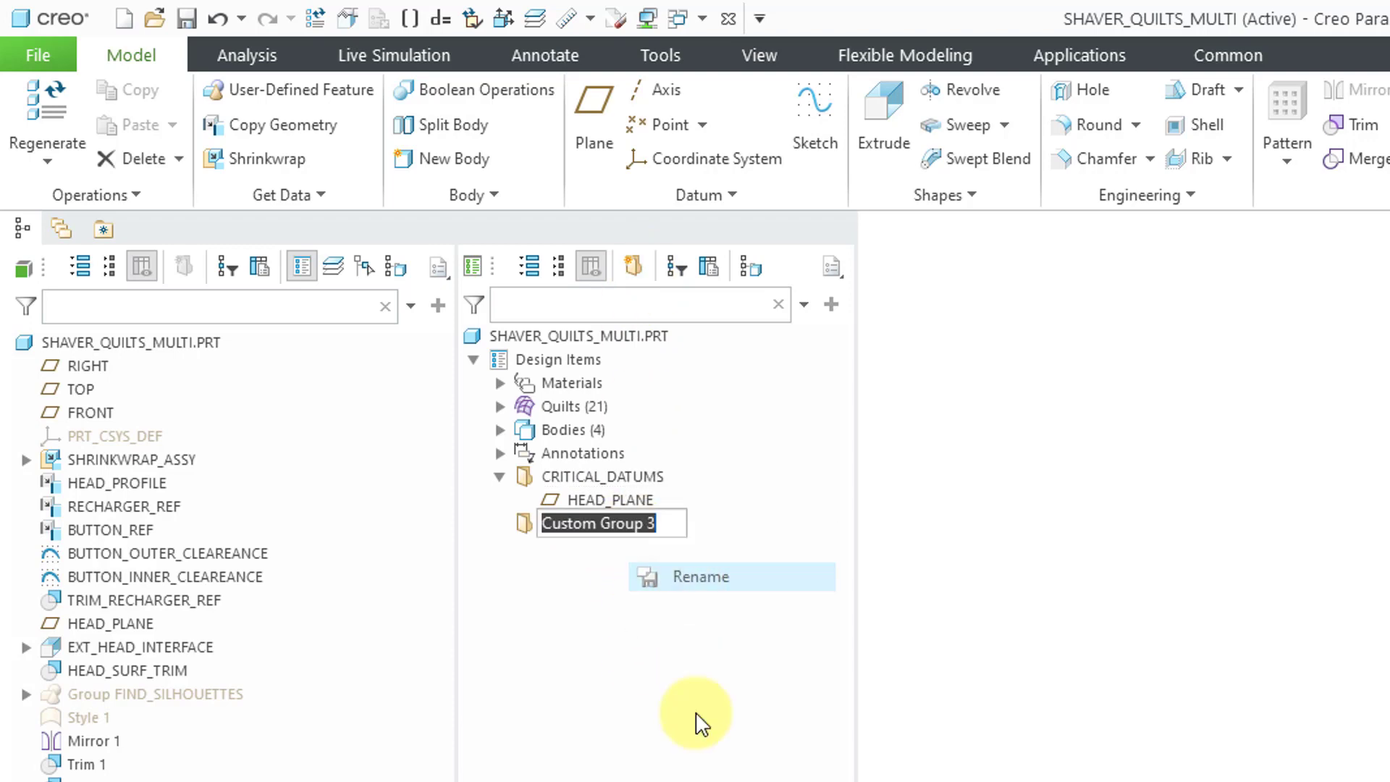
type("DATA")
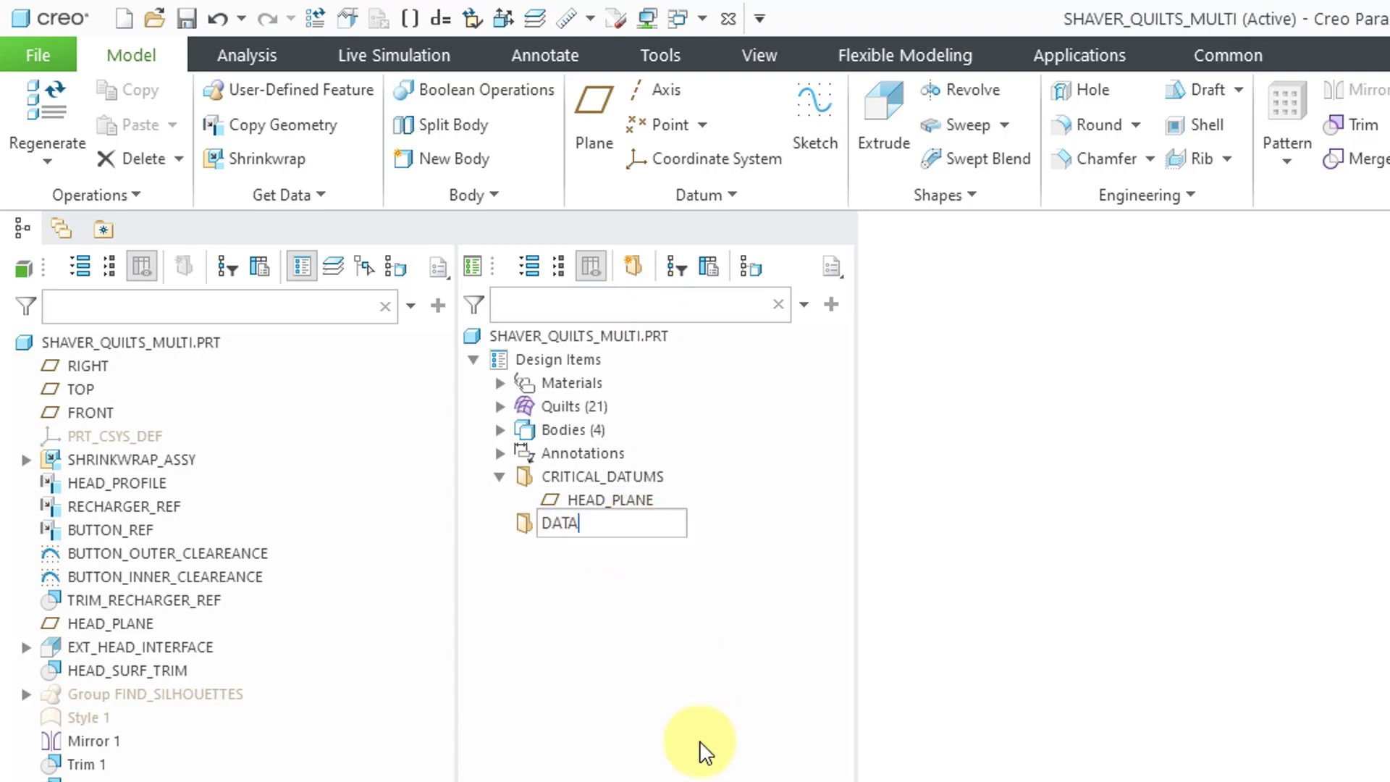
type("_SHARING")
key("Return")
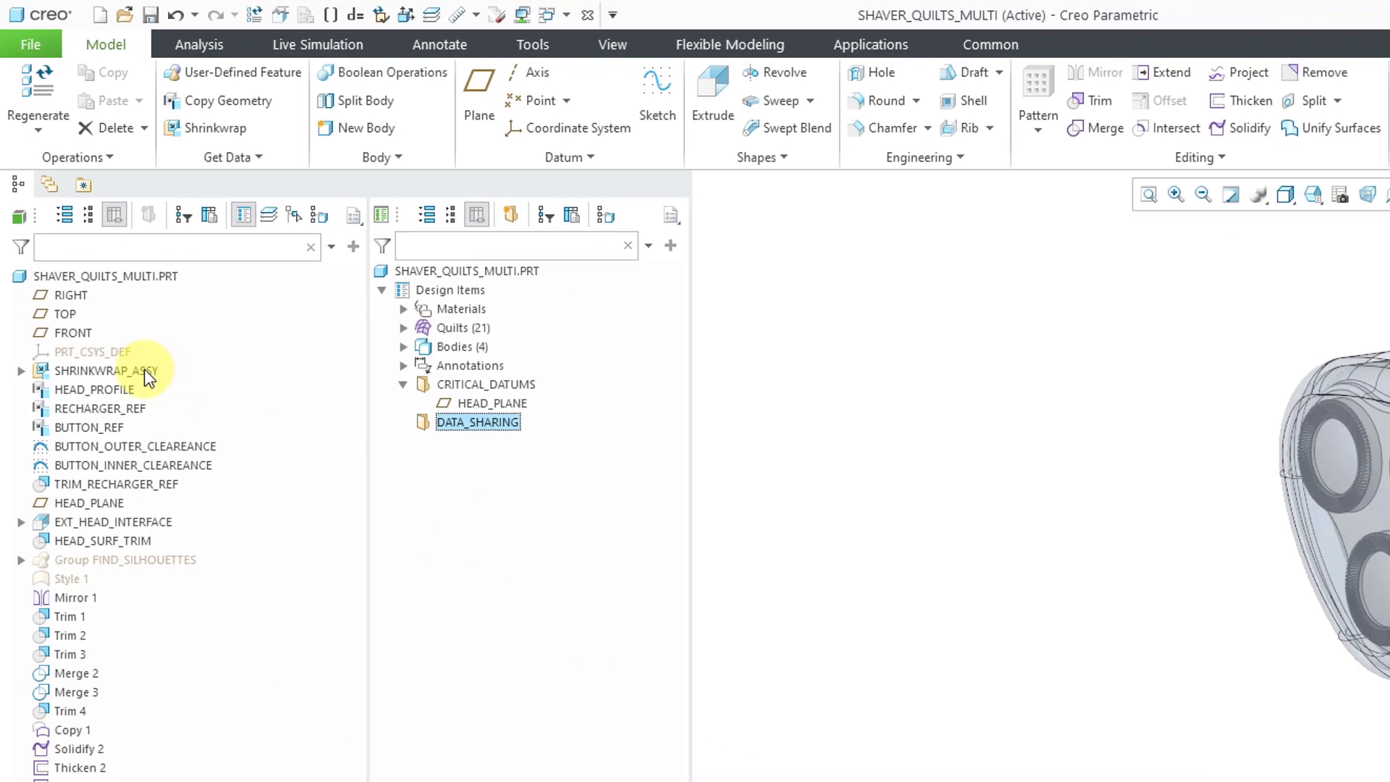
Move SHRINKWRAP_ASSY, HEAD_PROFILE, RECHARGER_REF and BUTTON_REF into DATA_SHARING.
left_click(181, 459)
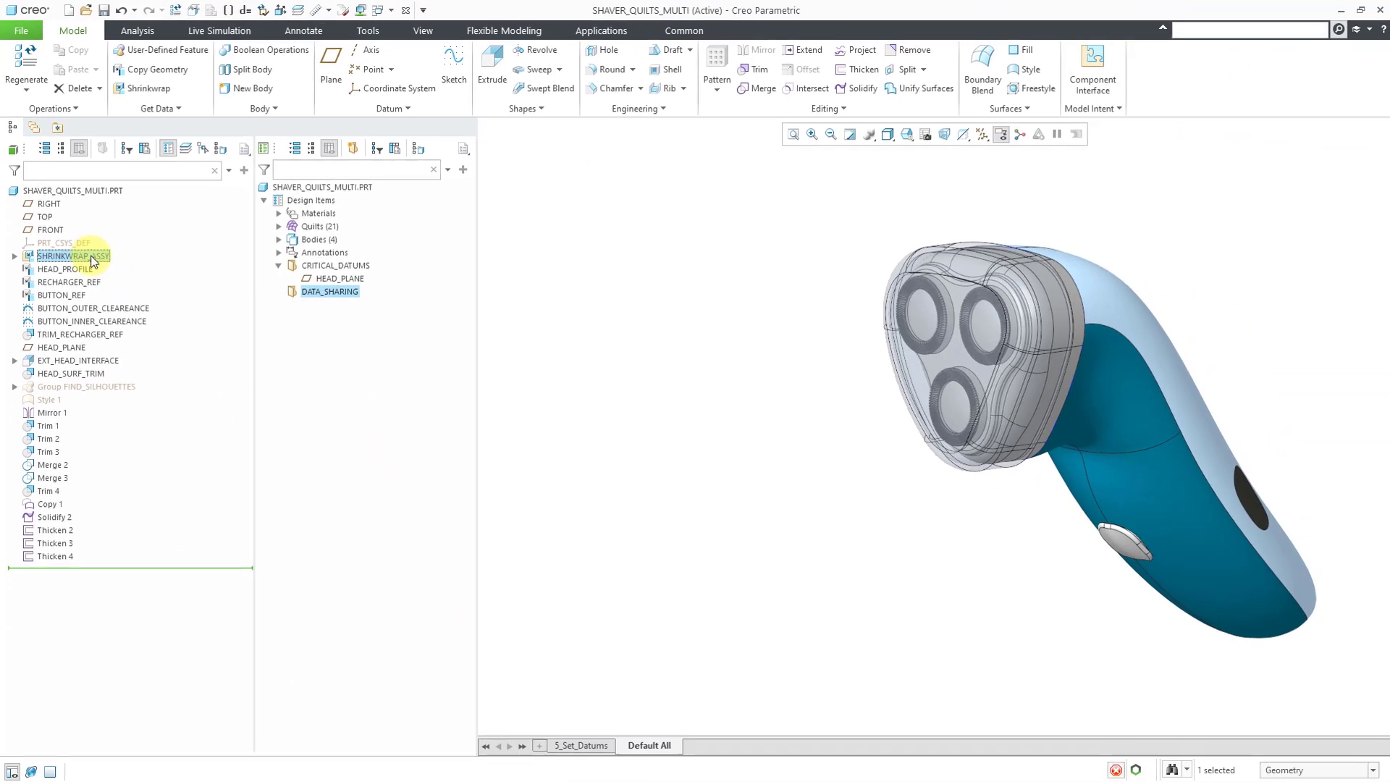
left_click(80, 296, "shift")
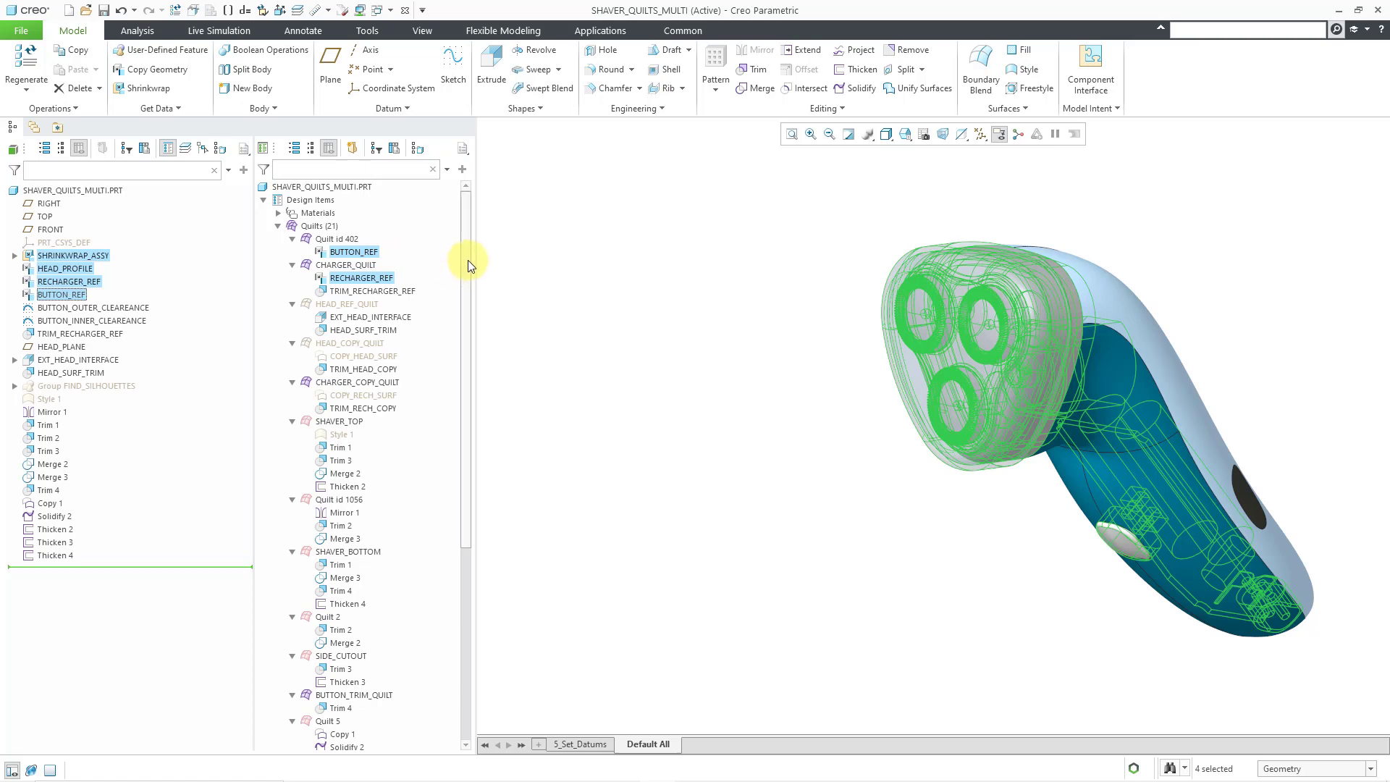
mouse_move(467, 259)
left_mouse_down()
mouse_move(472, 572)
mouse_move(478, 539)
left_mouse_up()
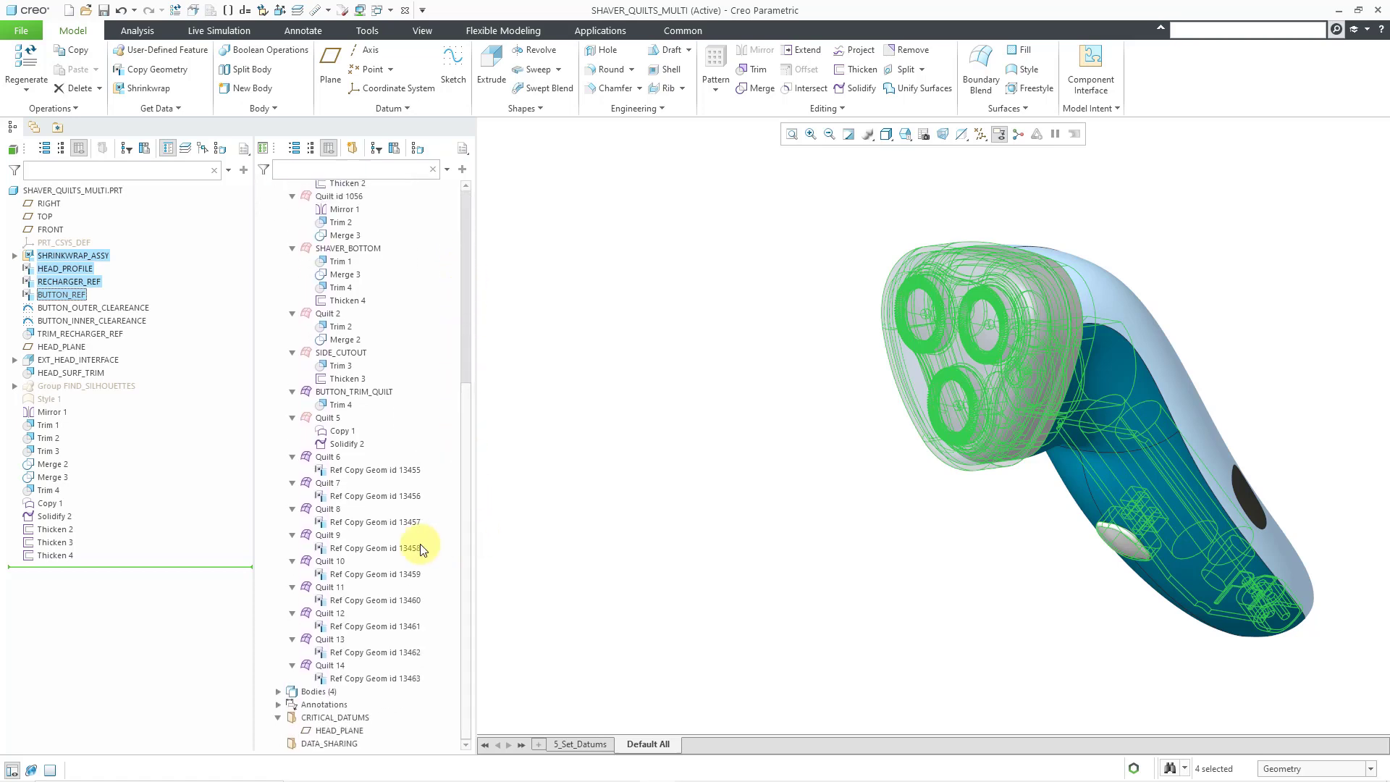
left_click_drag(65, 256, 337, 744)
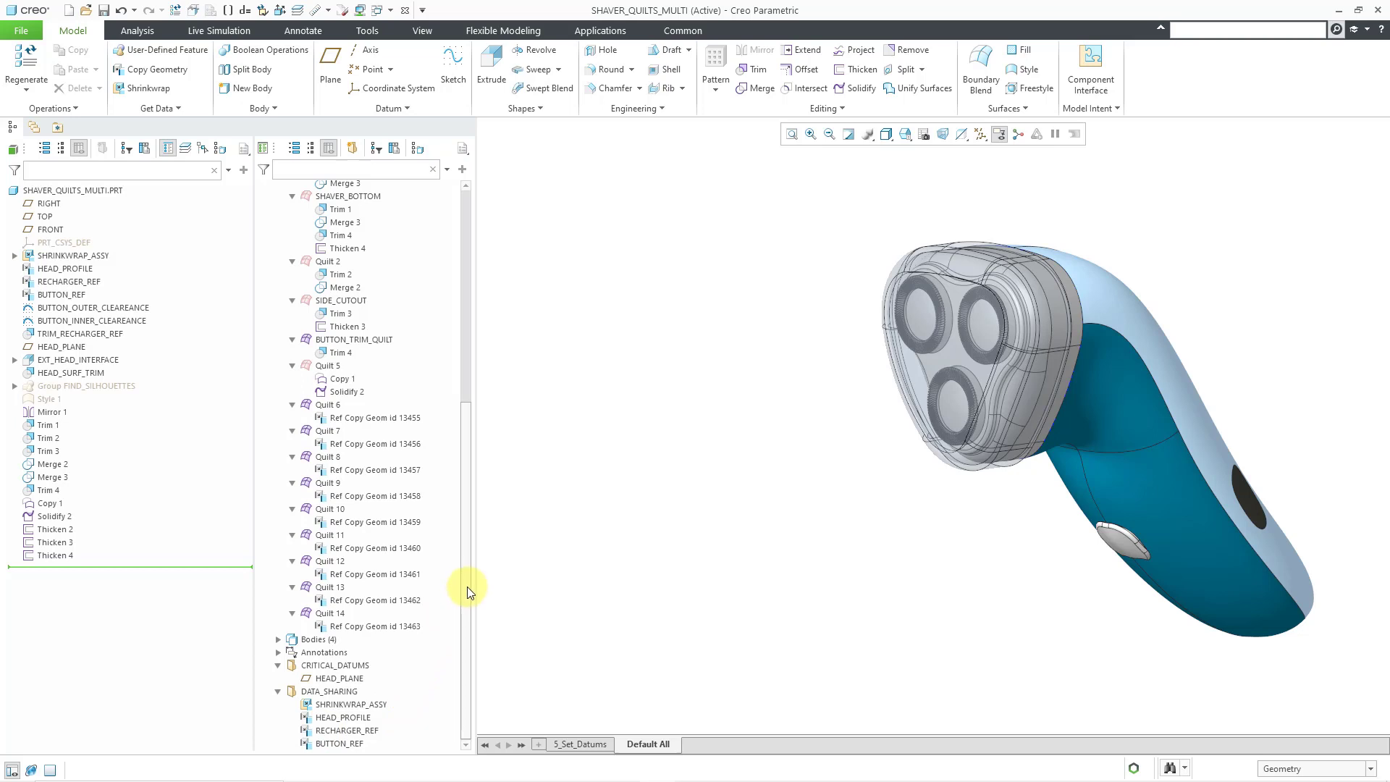
left_click_drag(467, 586, 467, 372)
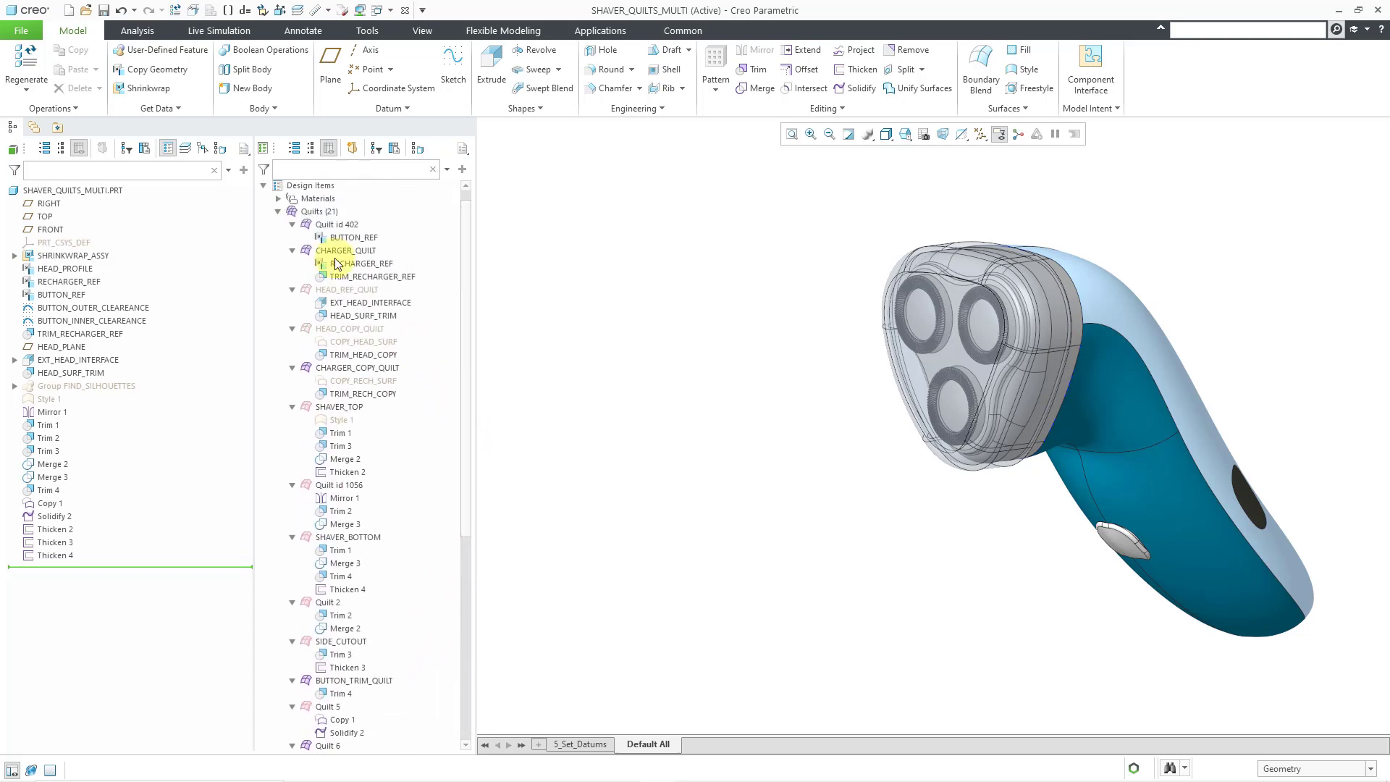
left_click(279, 225)
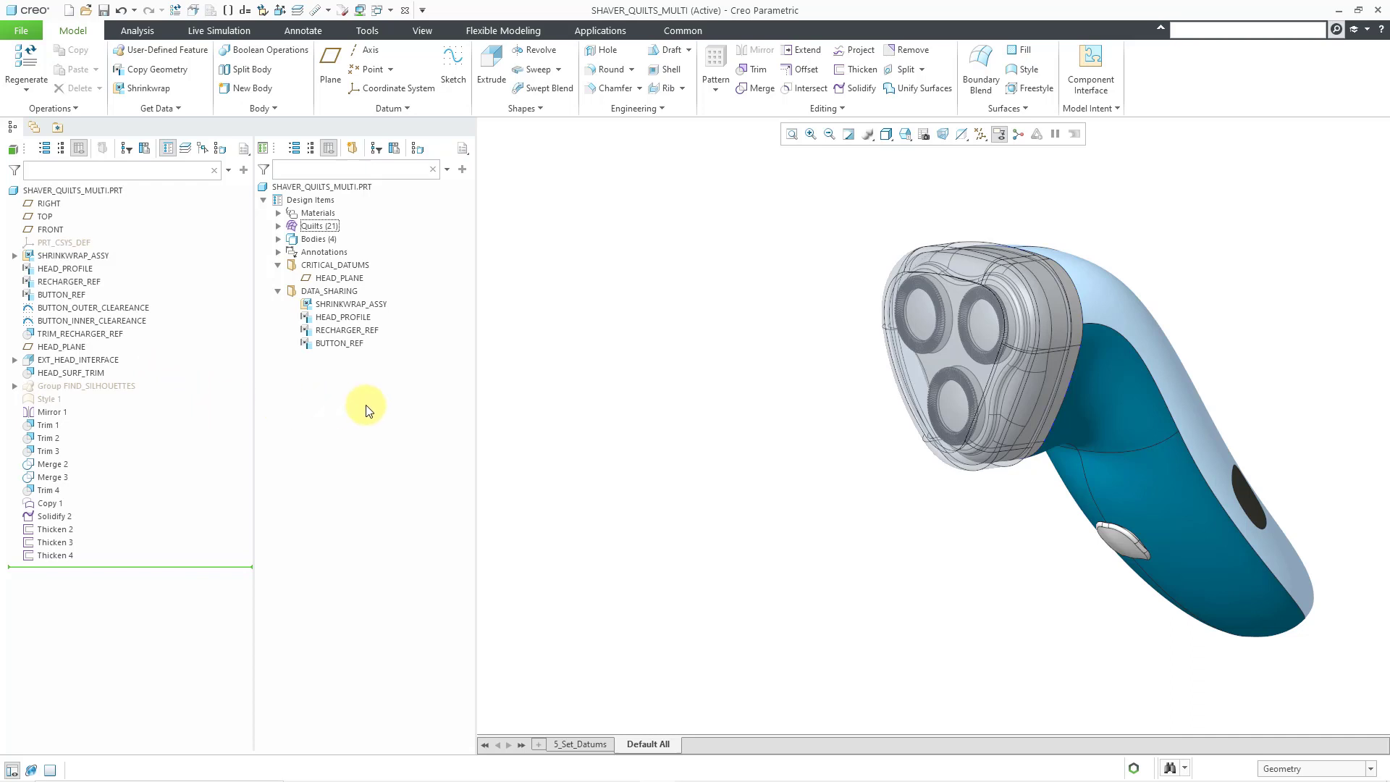
Add Custom Group 4 and move Copy 1 and Solidify 2 into it under Quilt 5.
left_click(354, 148)
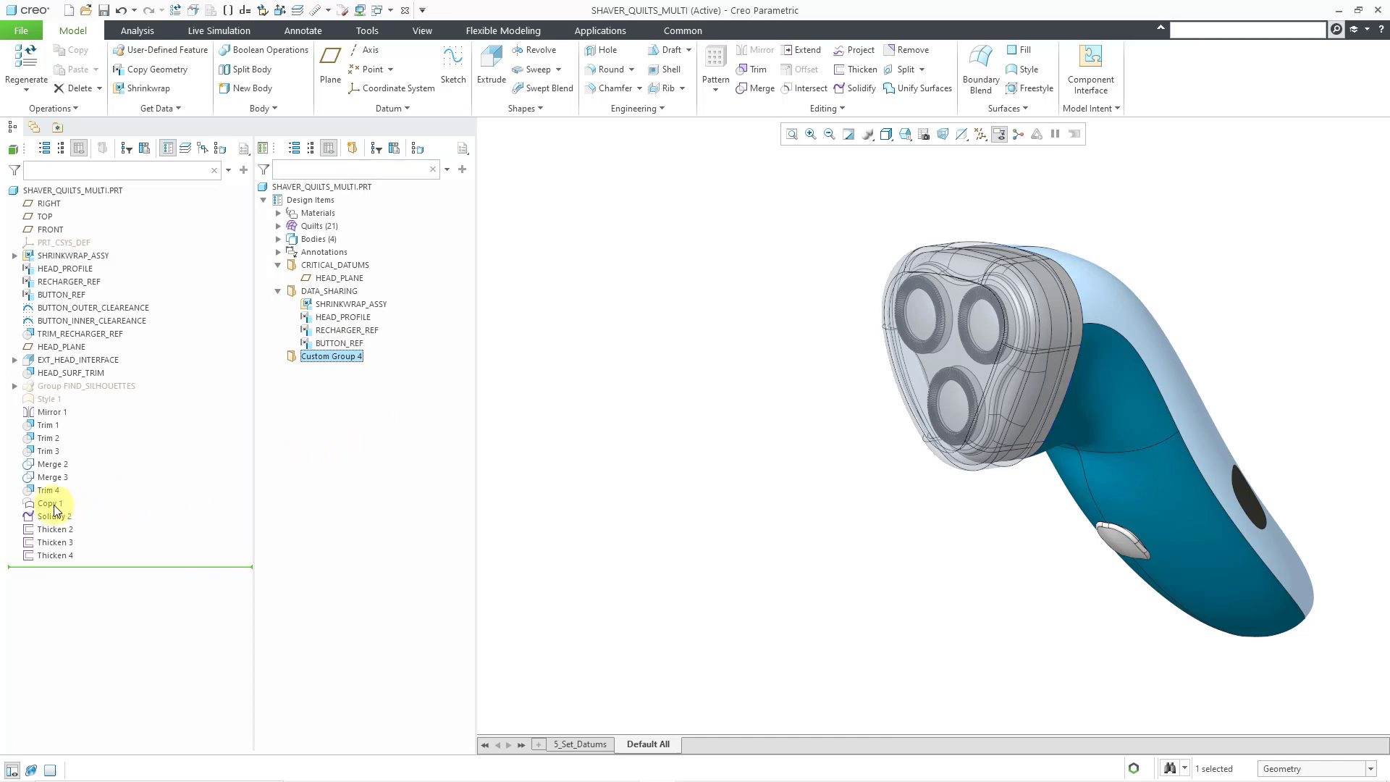
left_click_drag(54, 509, 468, 725)
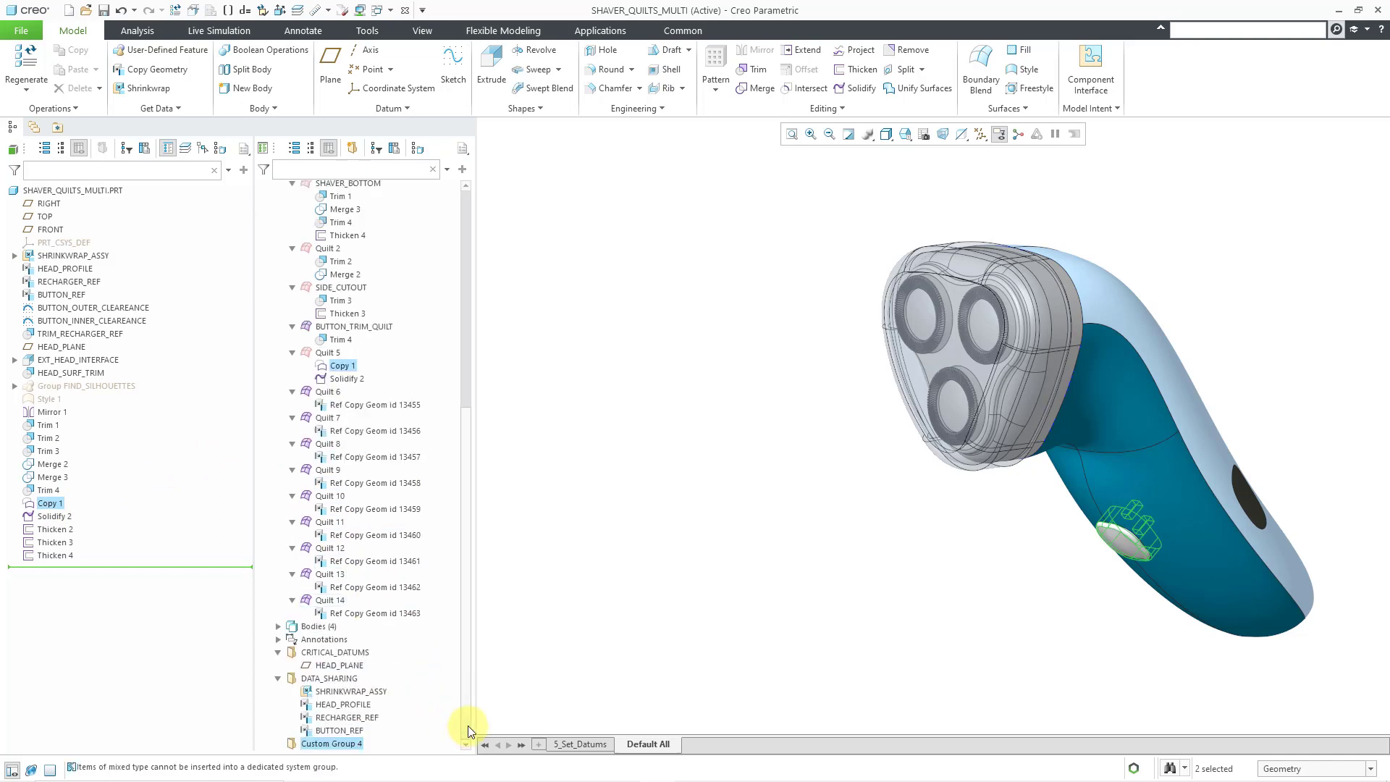
left_click(54, 516, "ctrl")
left_click_drag(55, 516, 330, 743)
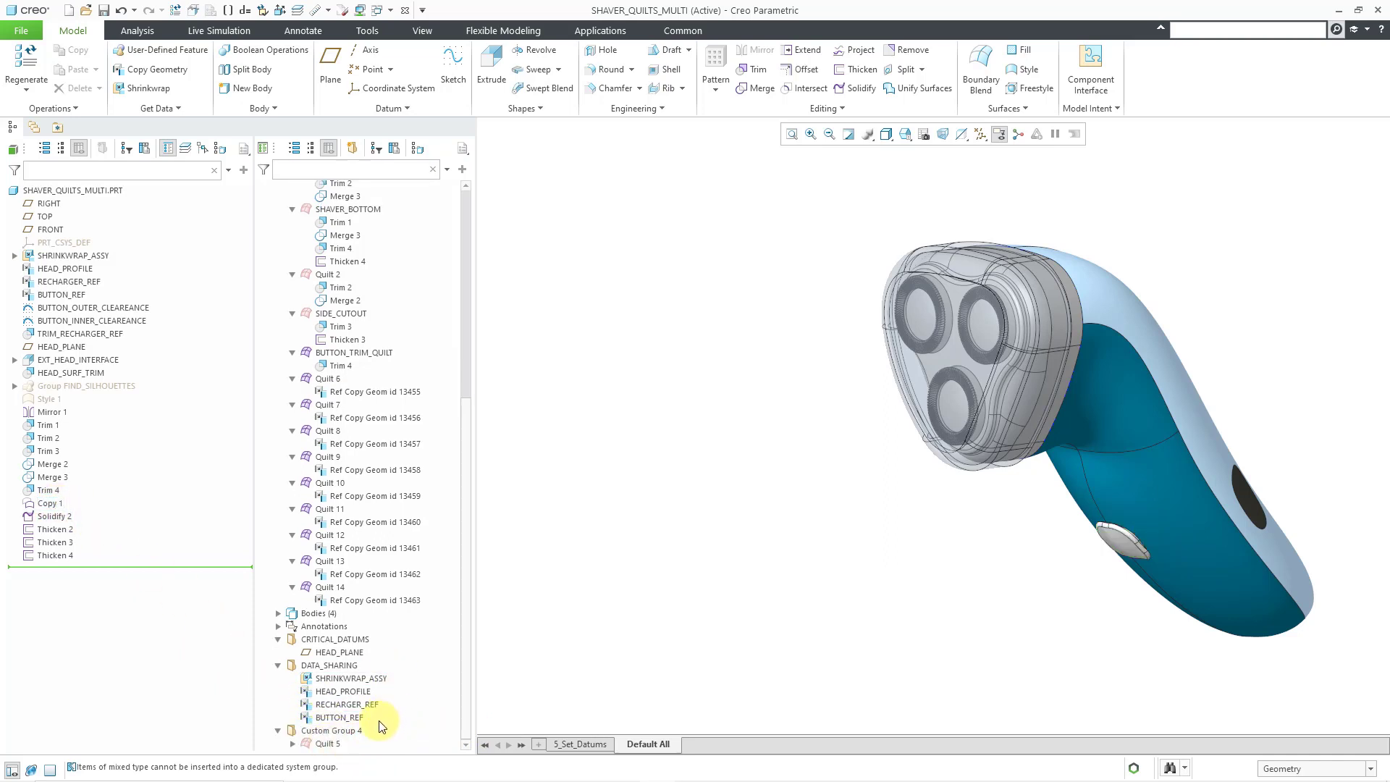
left_click(292, 744)
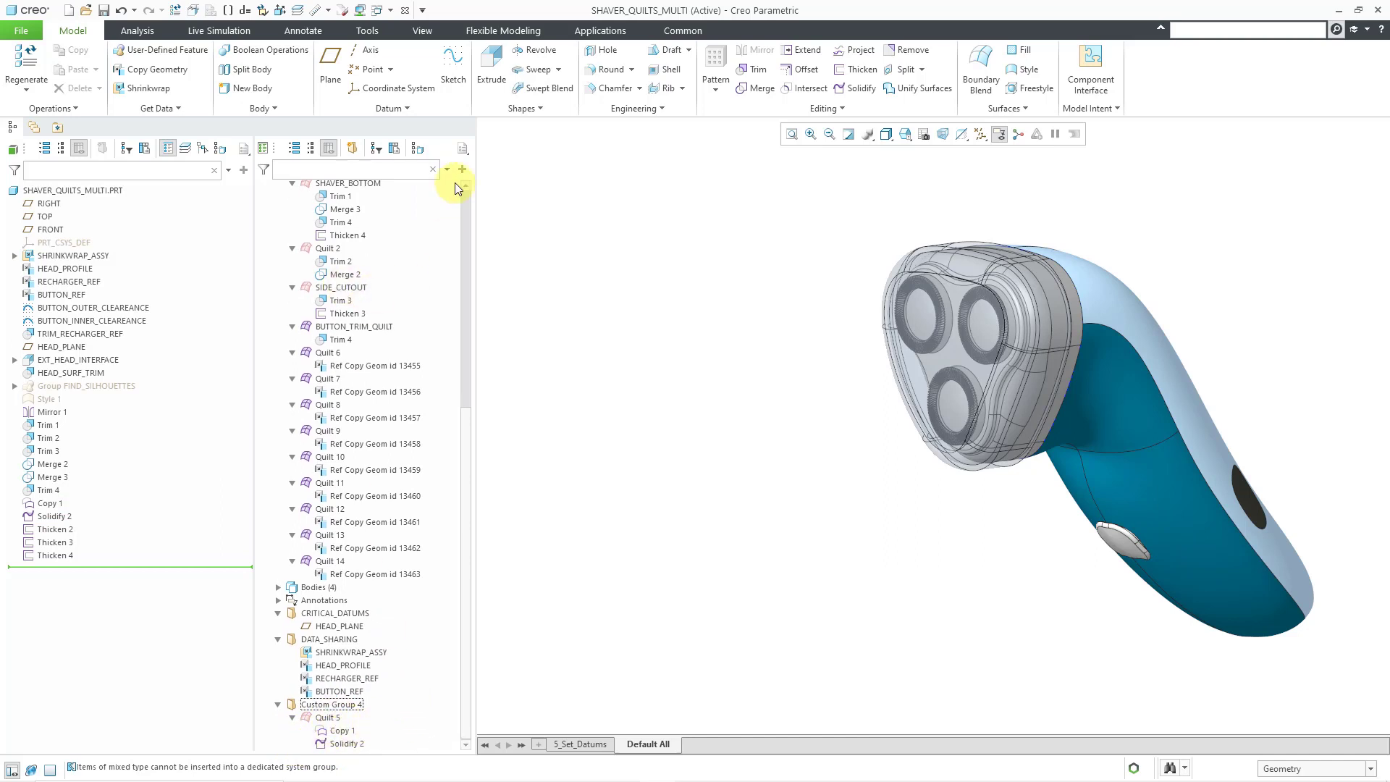
Create Custom Group 5 holding Thicken 4, then add an empty Custom Group 6.
left_click(356, 148)
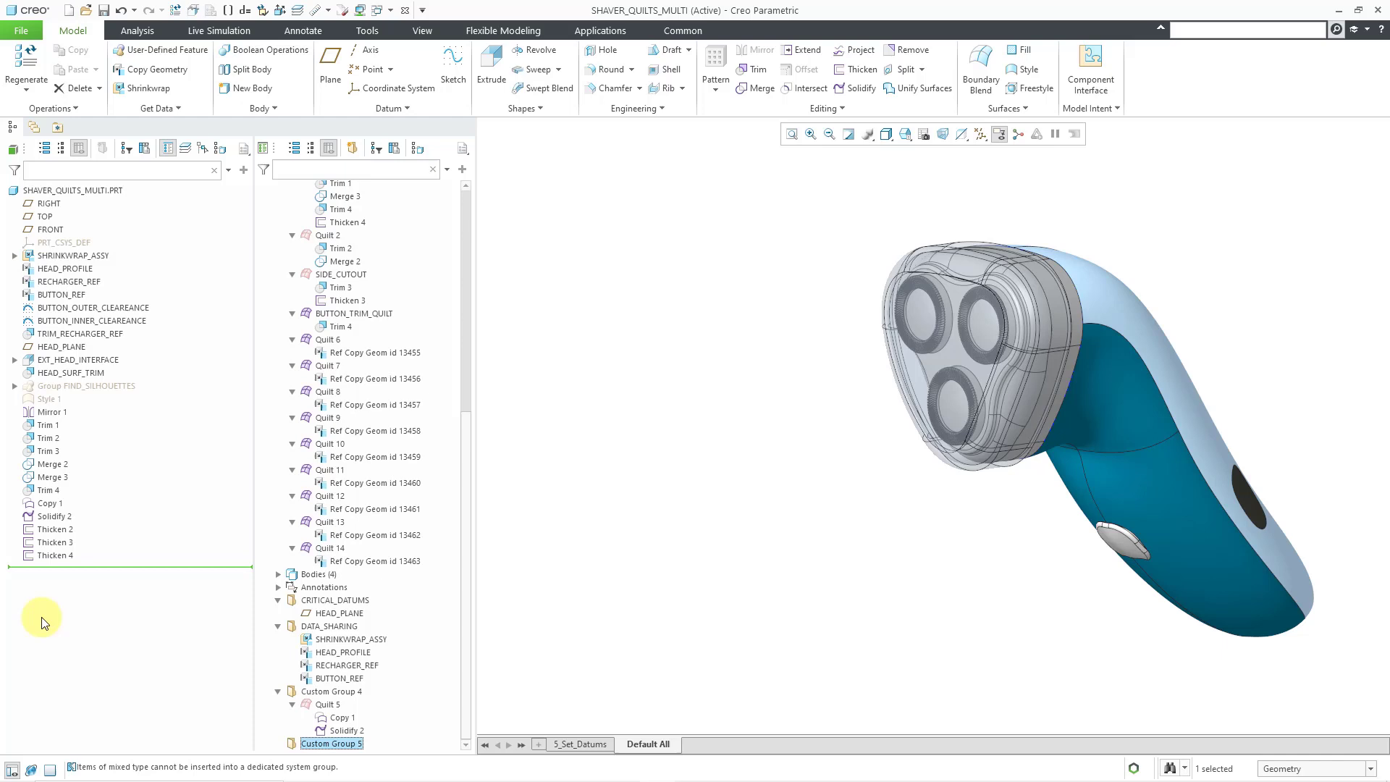
left_click(77, 610)
left_click(56, 555)
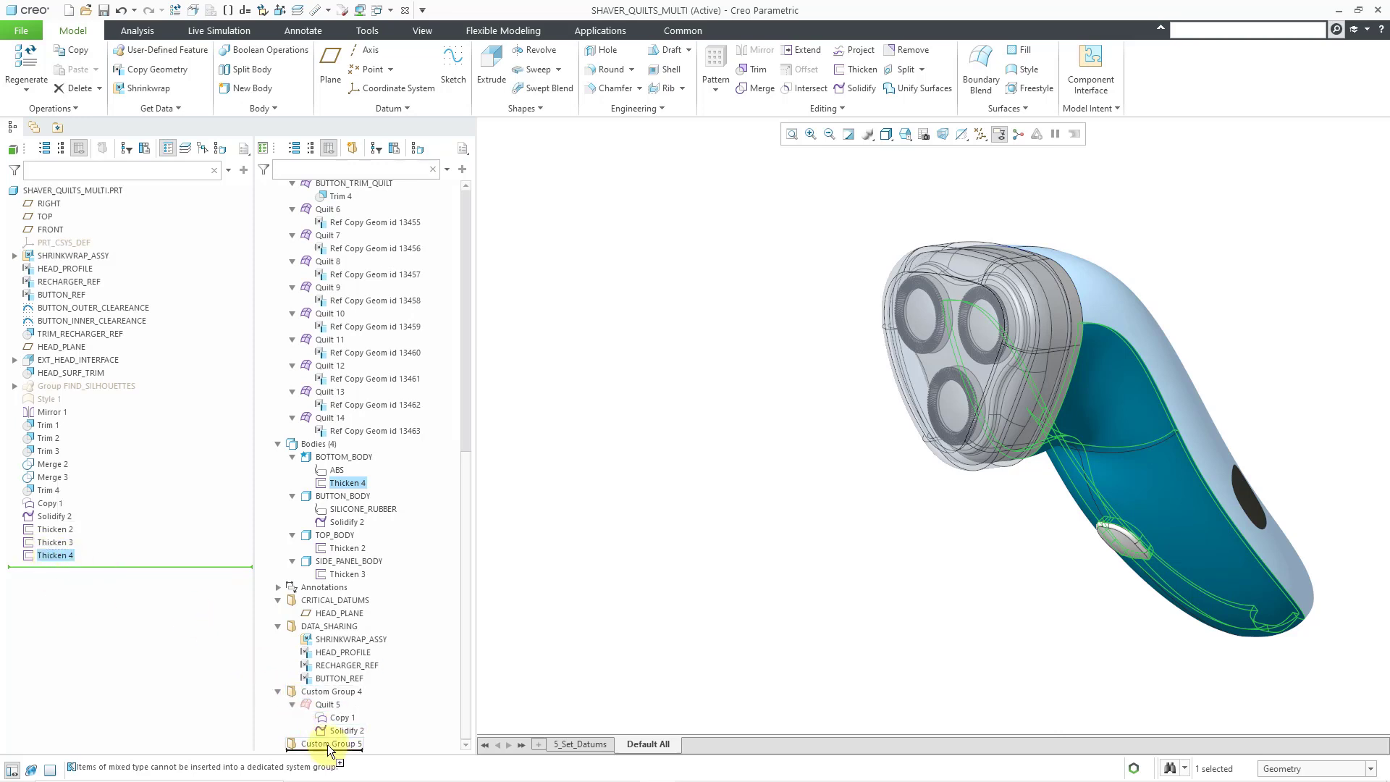
left_click_drag(327, 744, 327, 744)
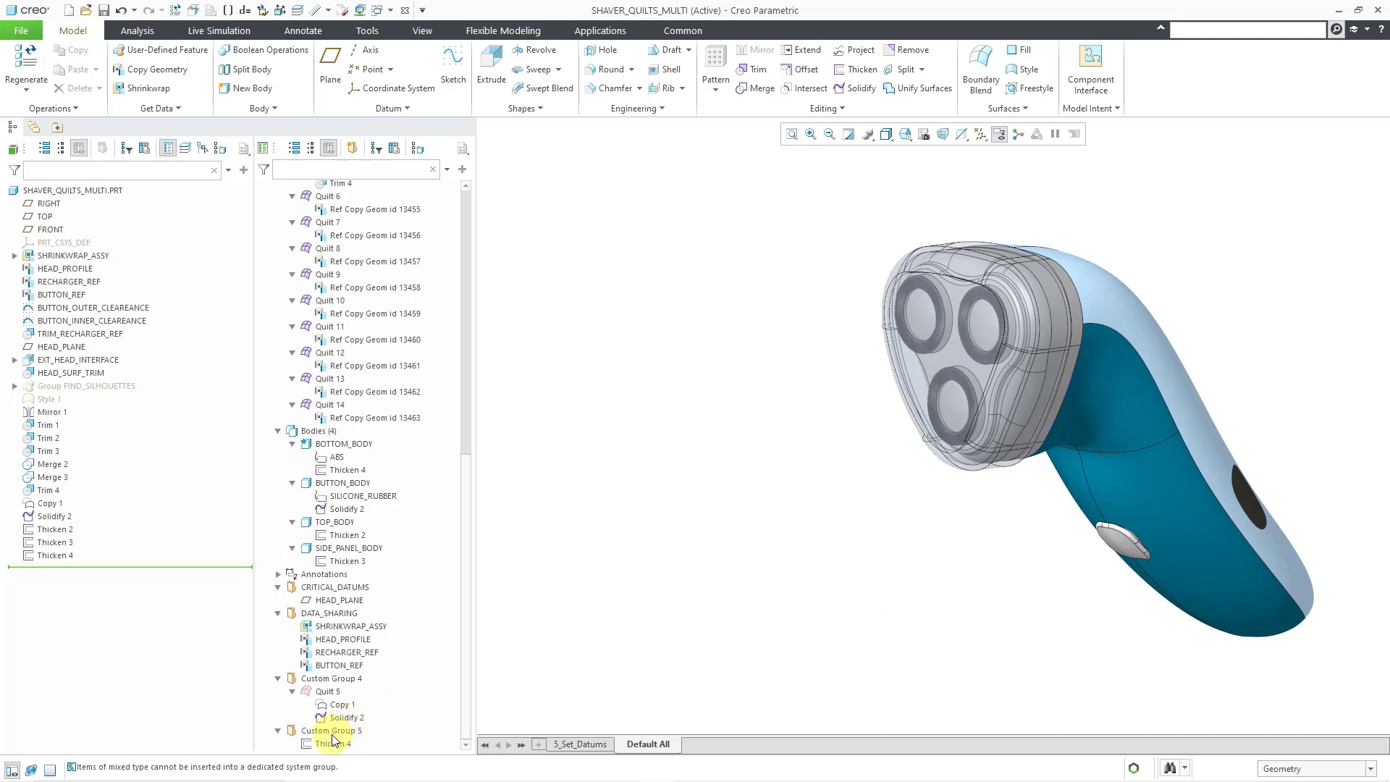
scroll(467, 667, "up", 4)
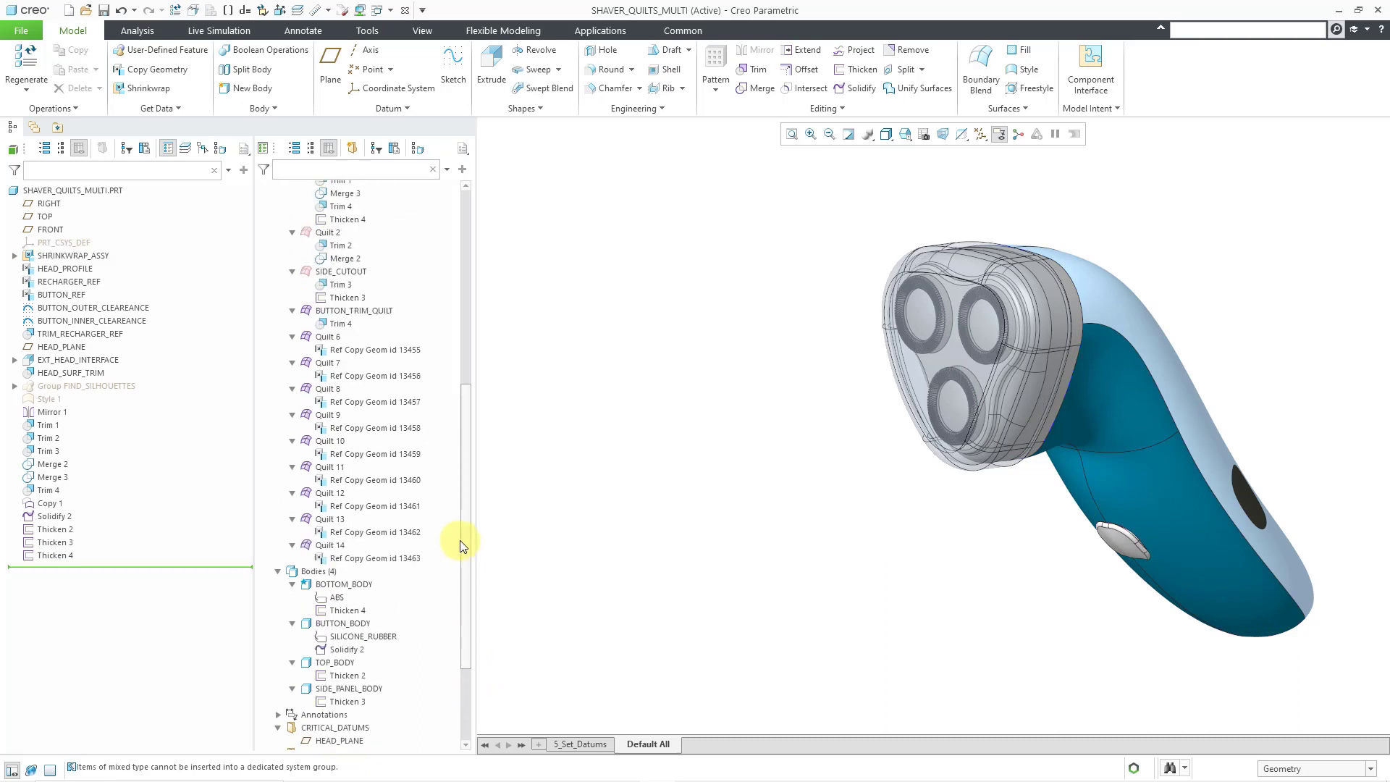
left_click_drag(463, 546, 466, 355)
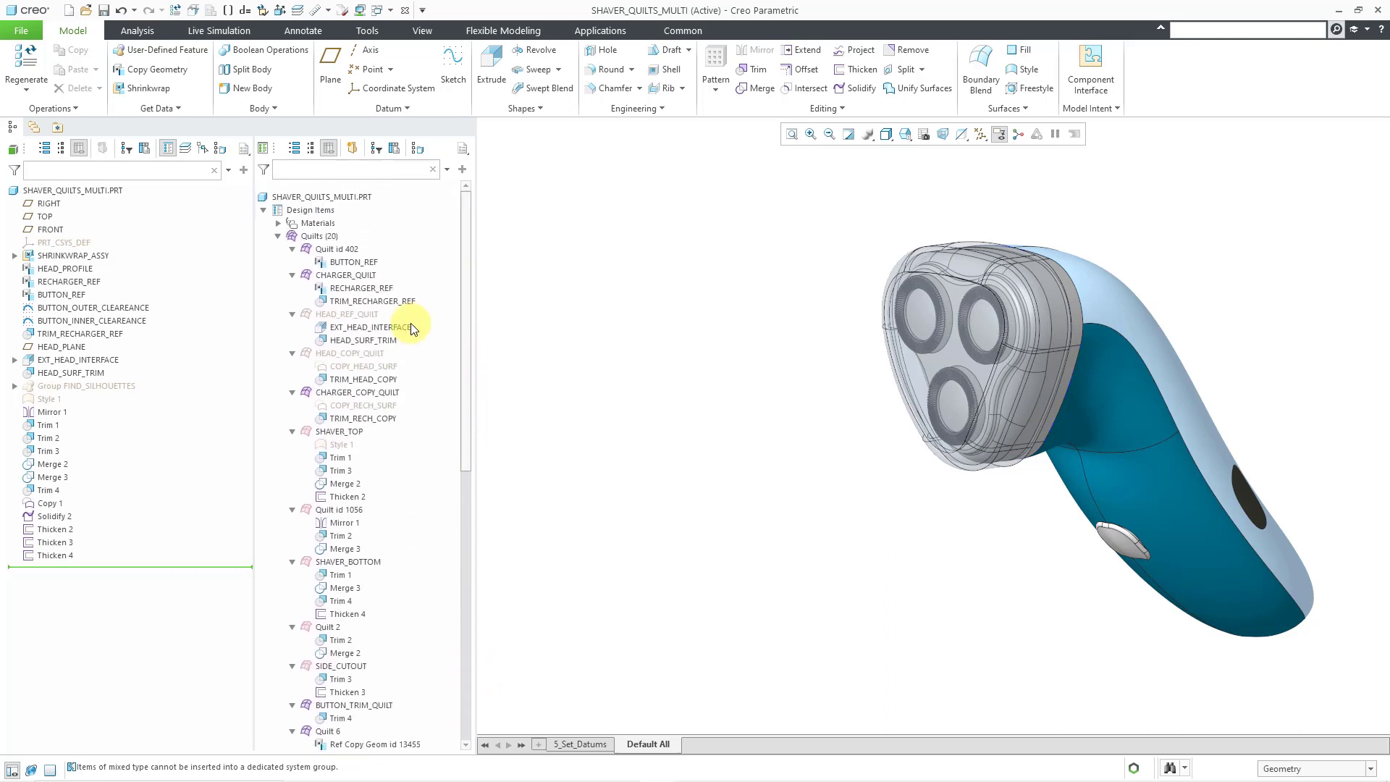
left_click(278, 227)
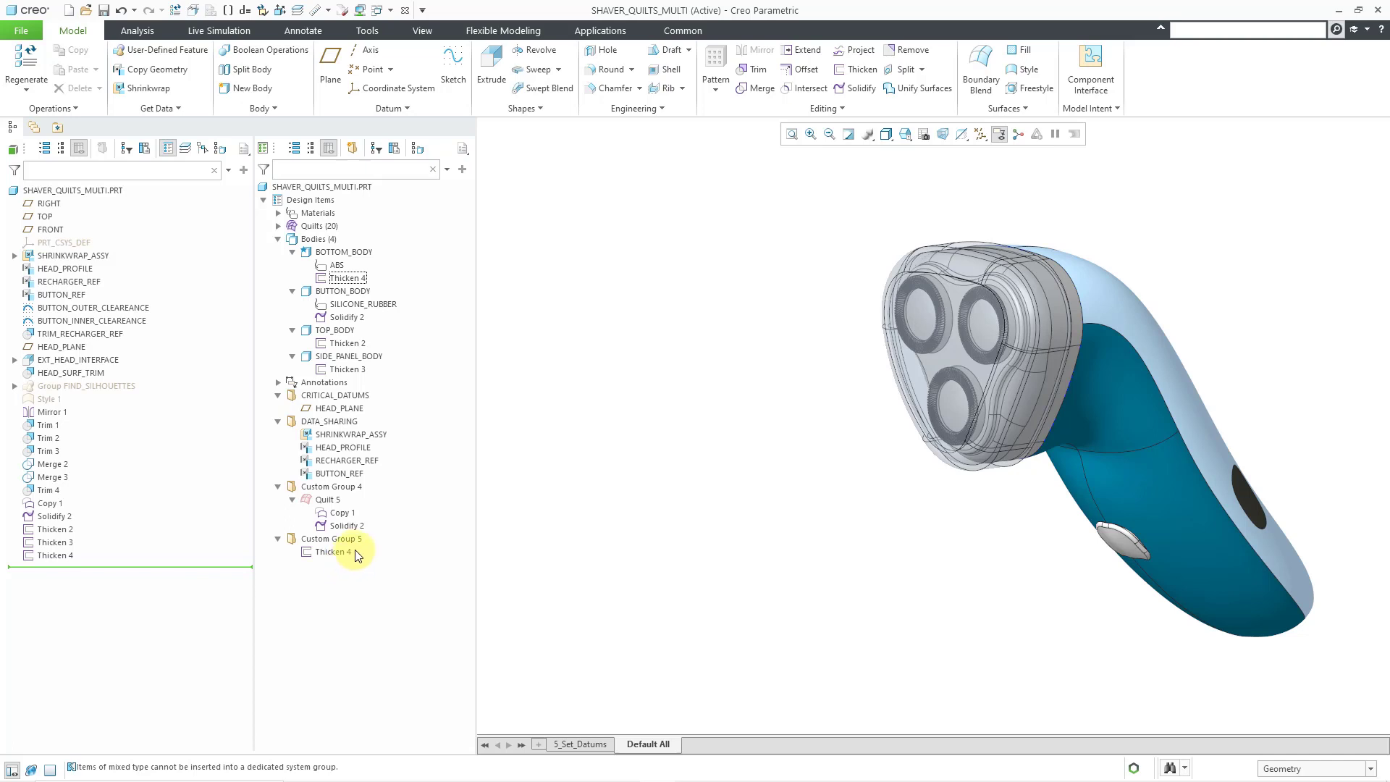
left_click(350, 149)
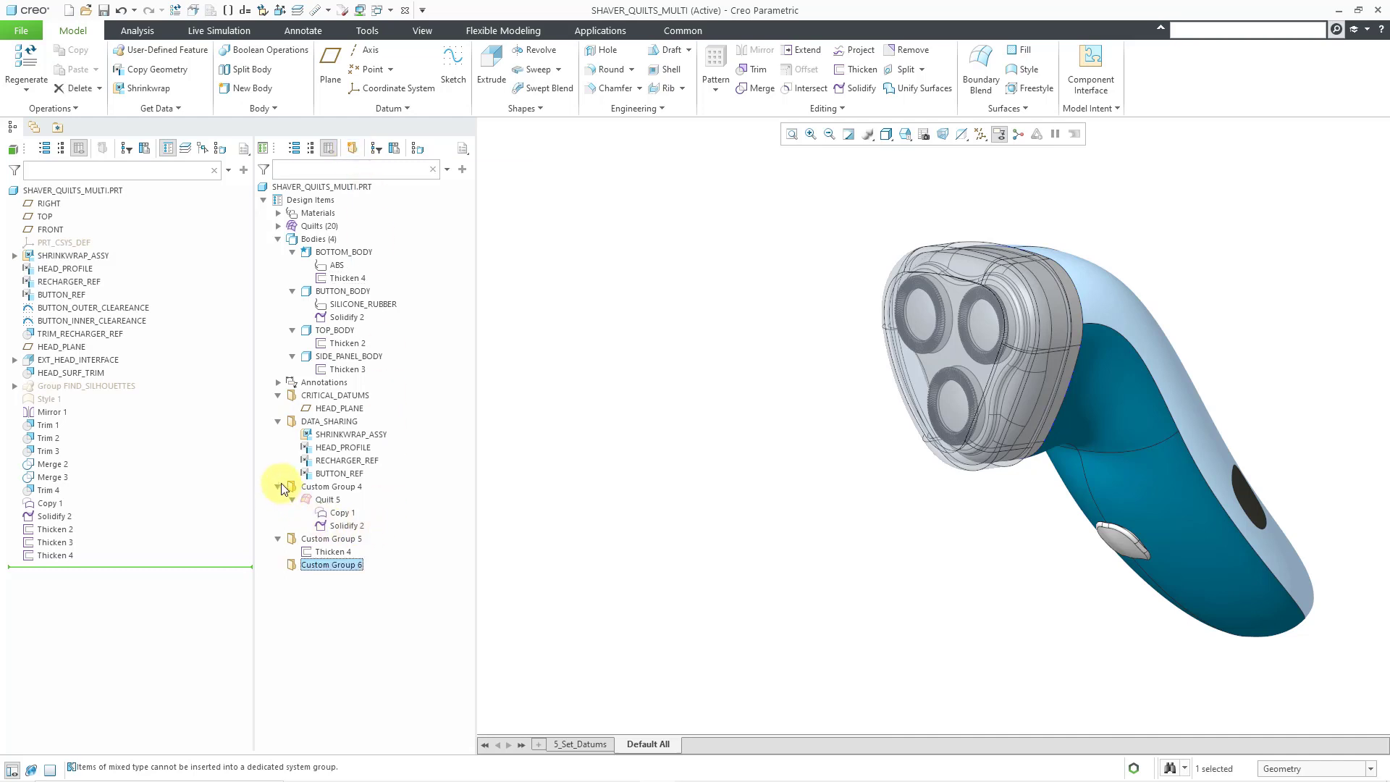
left_click(323, 487)
Delete Custom Group 4 and Custom Group 5.
right_click(323, 486)
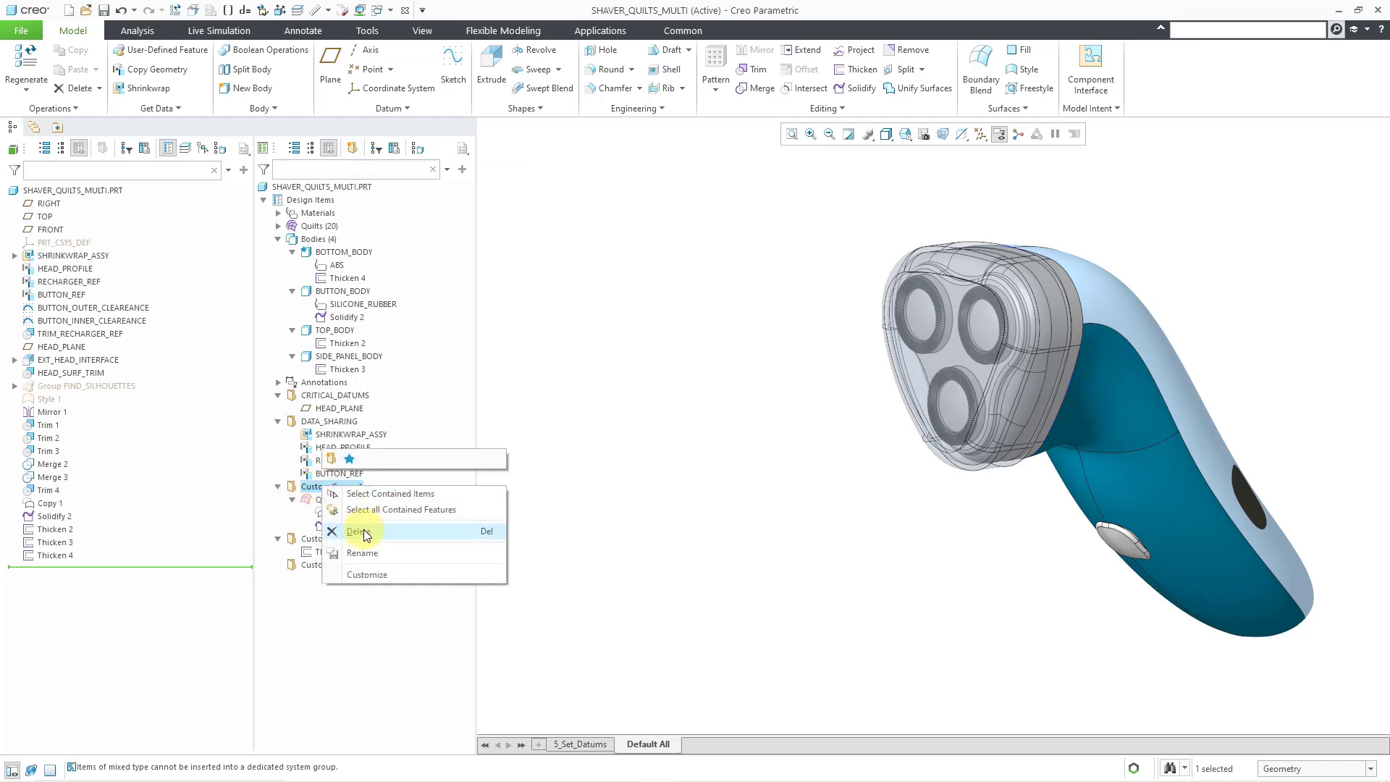
left_click(362, 532)
right_click(336, 491)
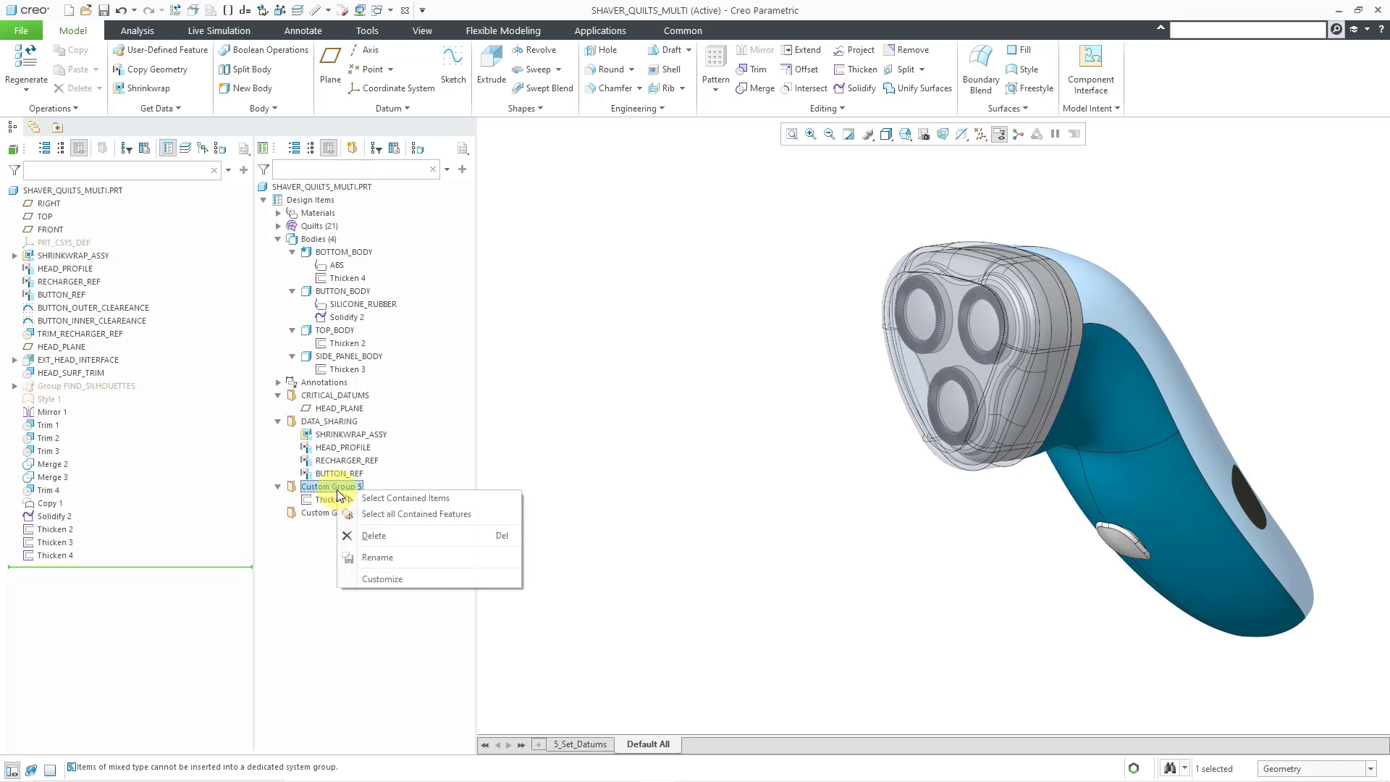
left_click(362, 532)
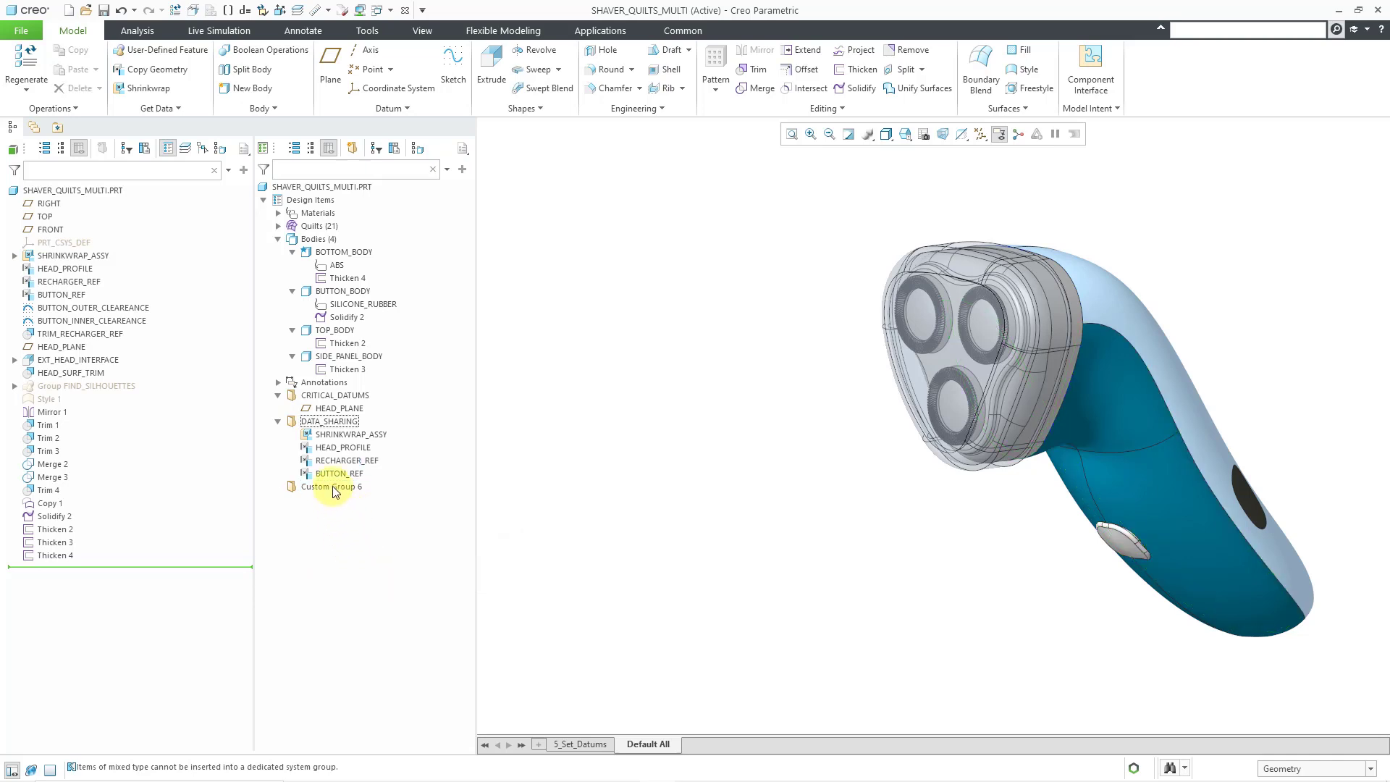
Rename Custom Group 6 to TOP_BODY.
left_click(332, 486)
right_click(332, 485)
left_click(365, 515)
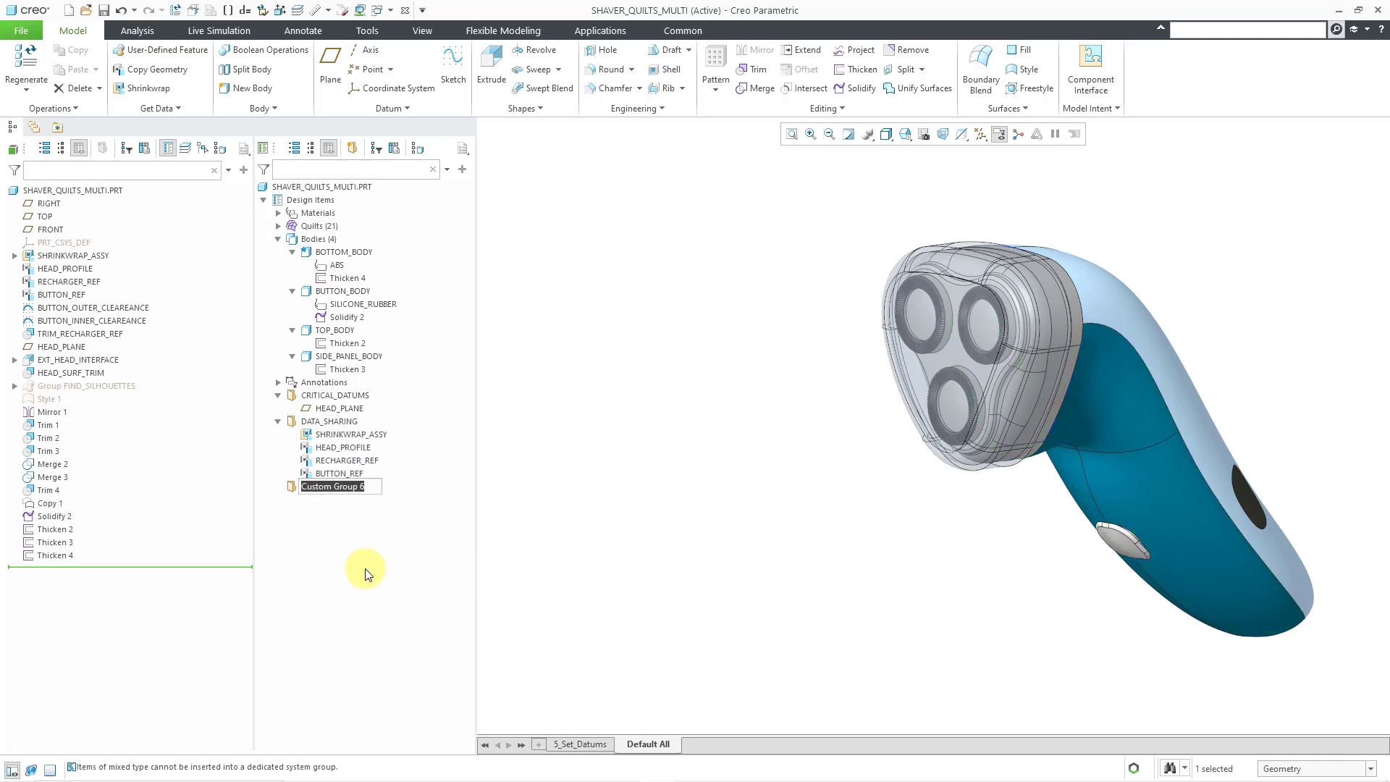
type("TOP_BODY")
key("Return")
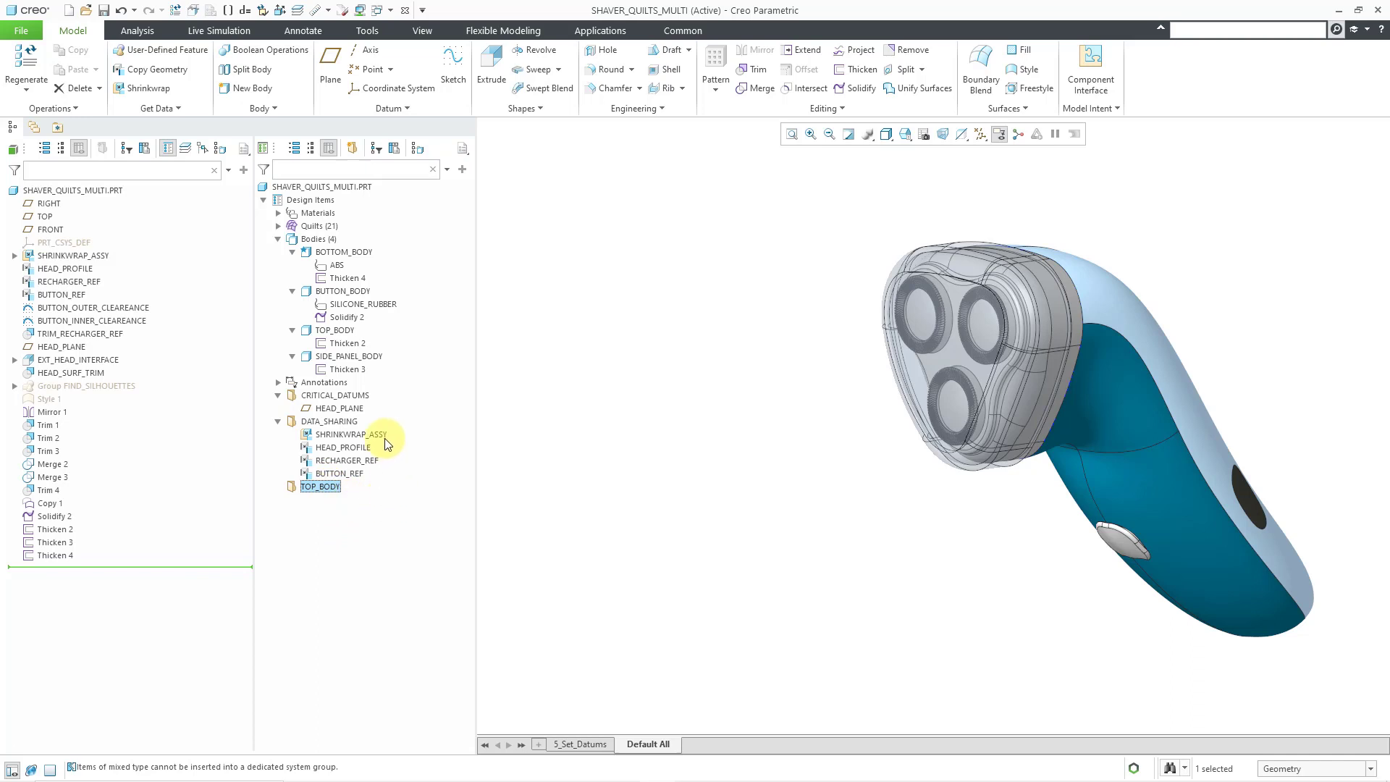
Move the TOP_BODY body into the TOP_BODY group and collapse Bodies.
left_click(340, 330)
left_click_drag(343, 347, 327, 488)
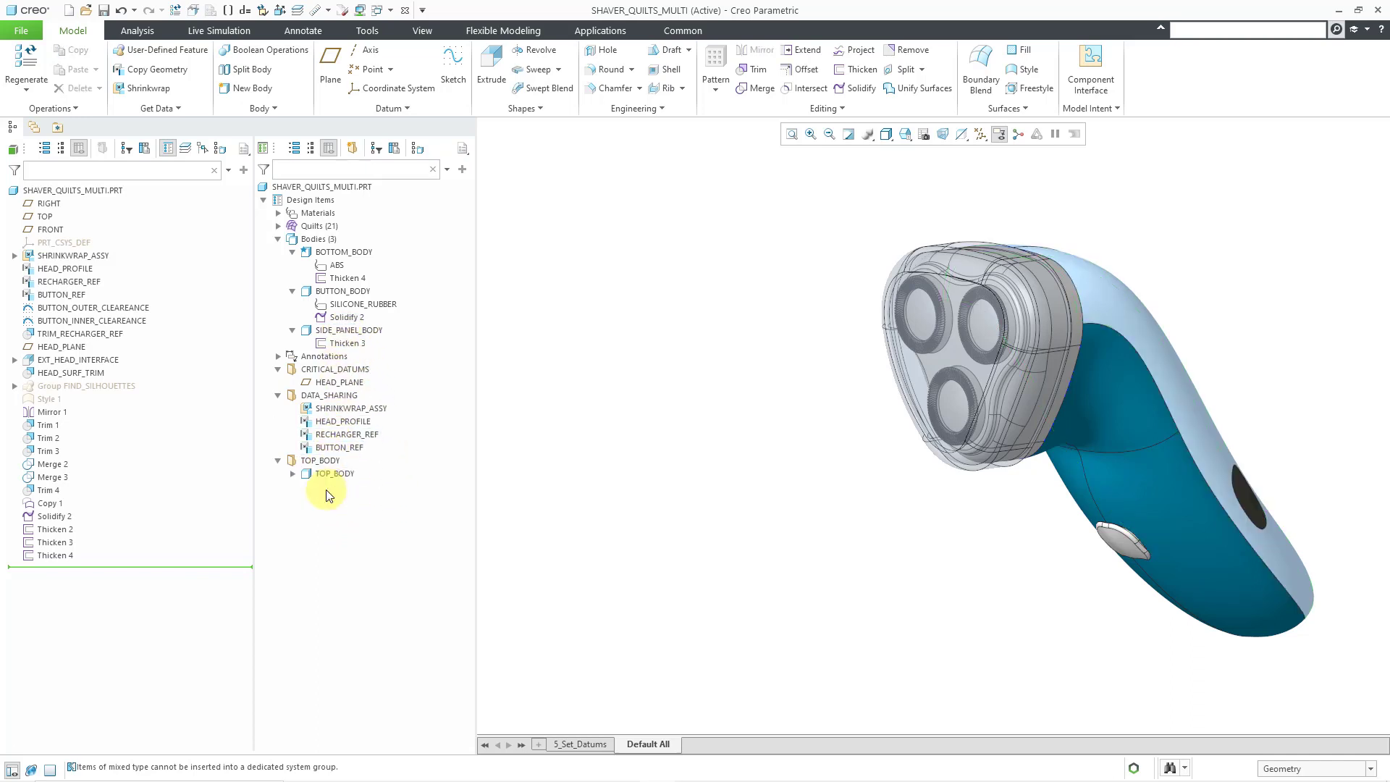
left_click(277, 238)
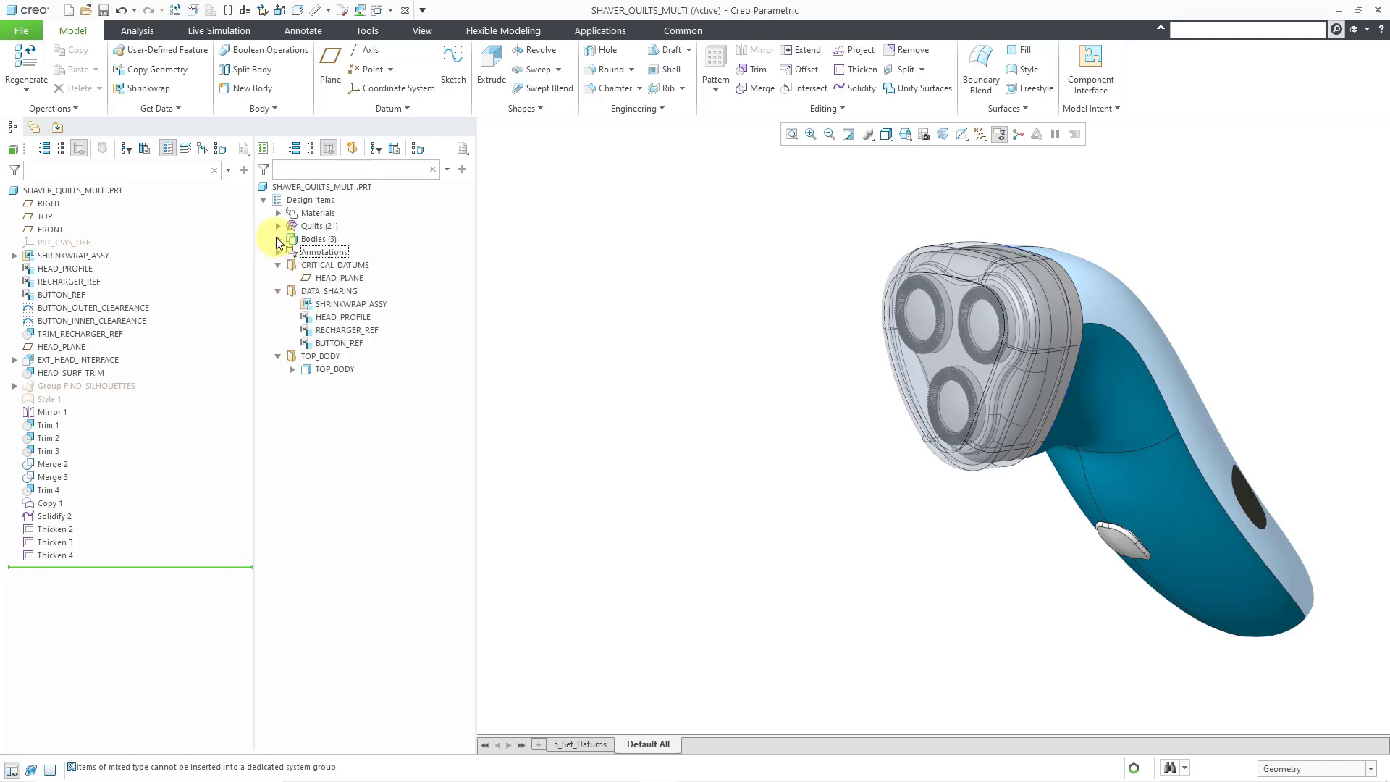
Collapse the quilt branches and CRITICAL_DATUMS, then move SHAVER_TOP into the TOP_BODY group.
left_click(278, 226)
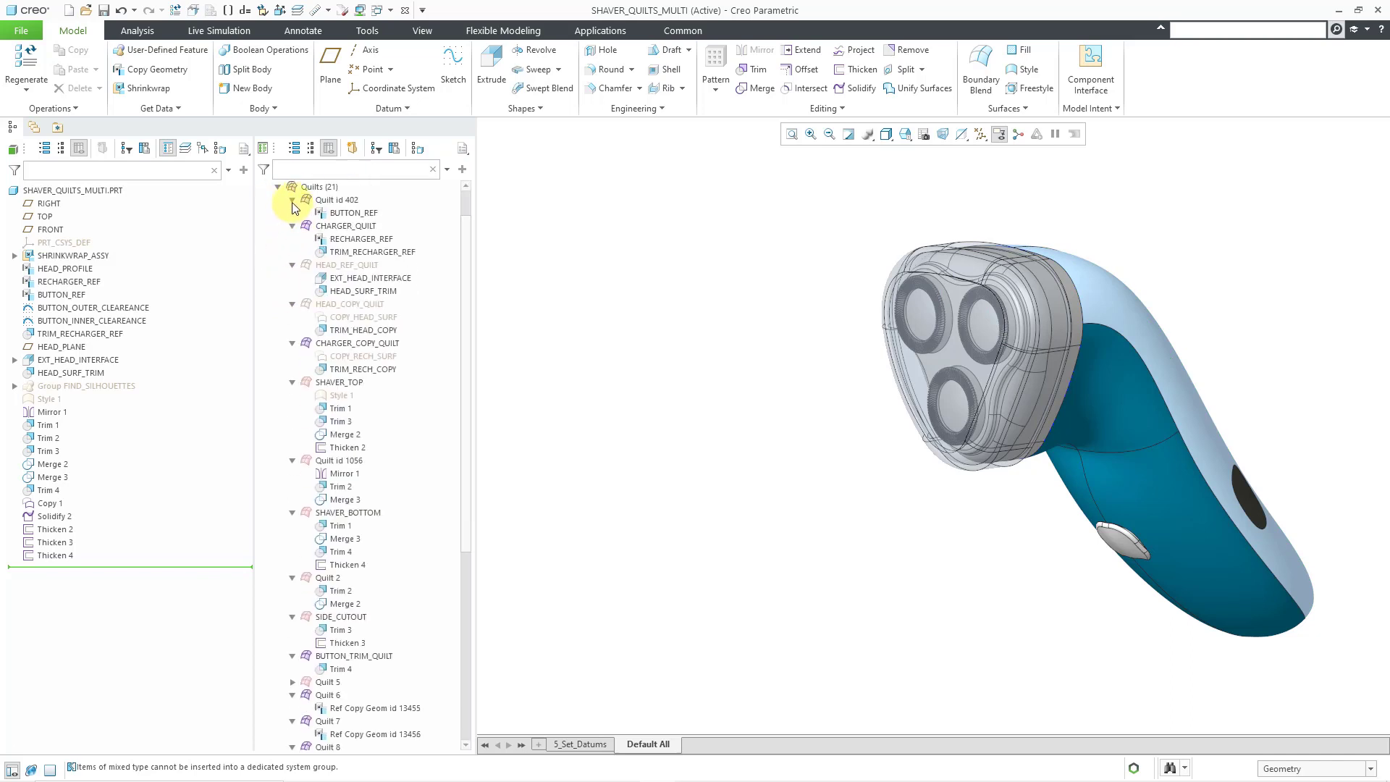
left_click(293, 201)
left_click(292, 213)
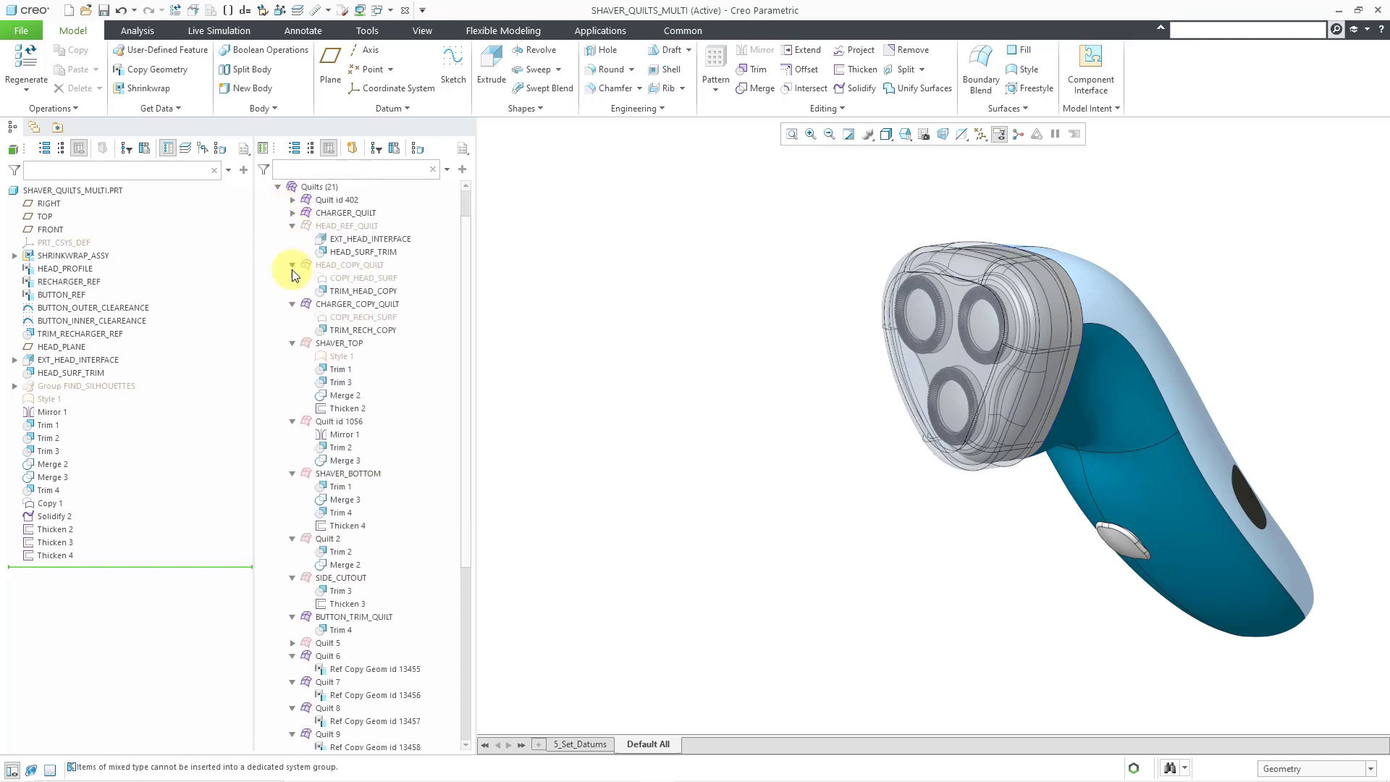
left_click(294, 345)
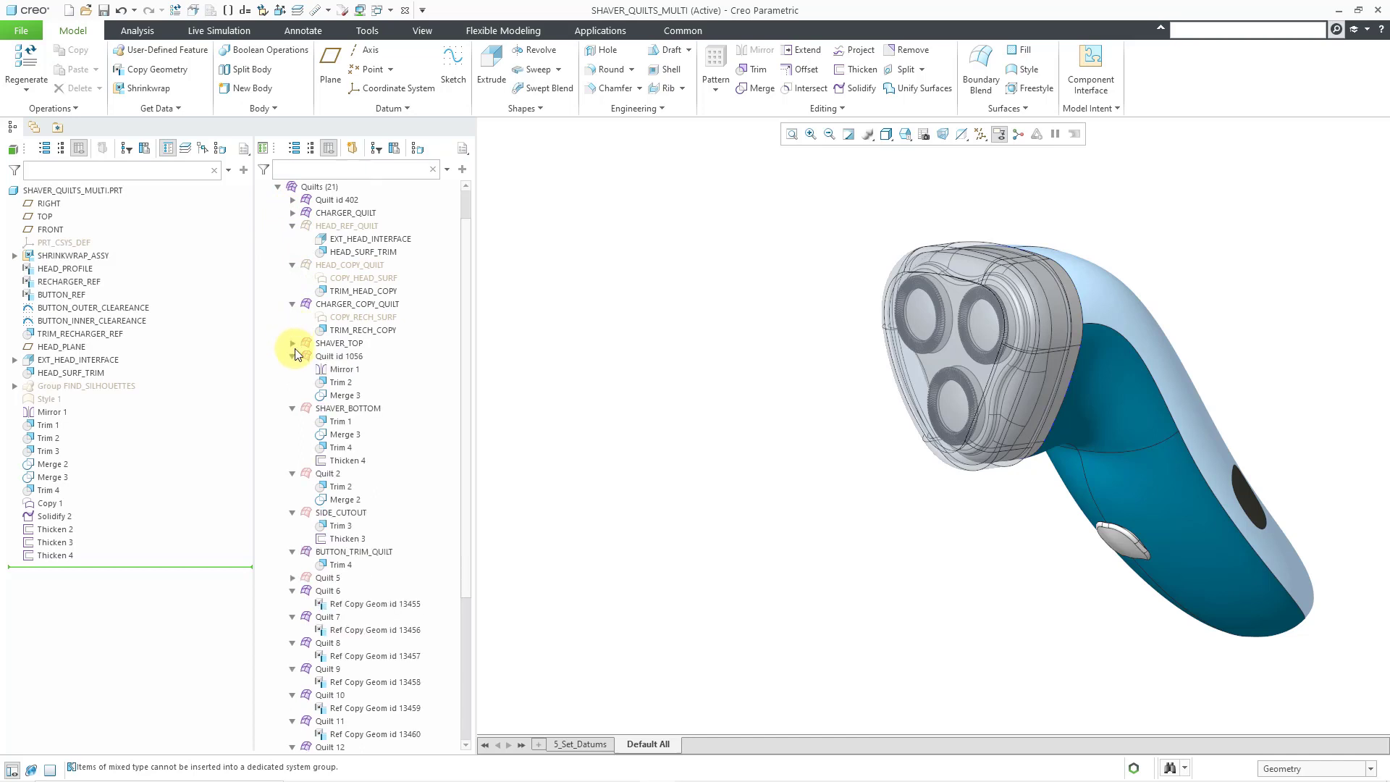
left_click(293, 356)
left_click(293, 370)
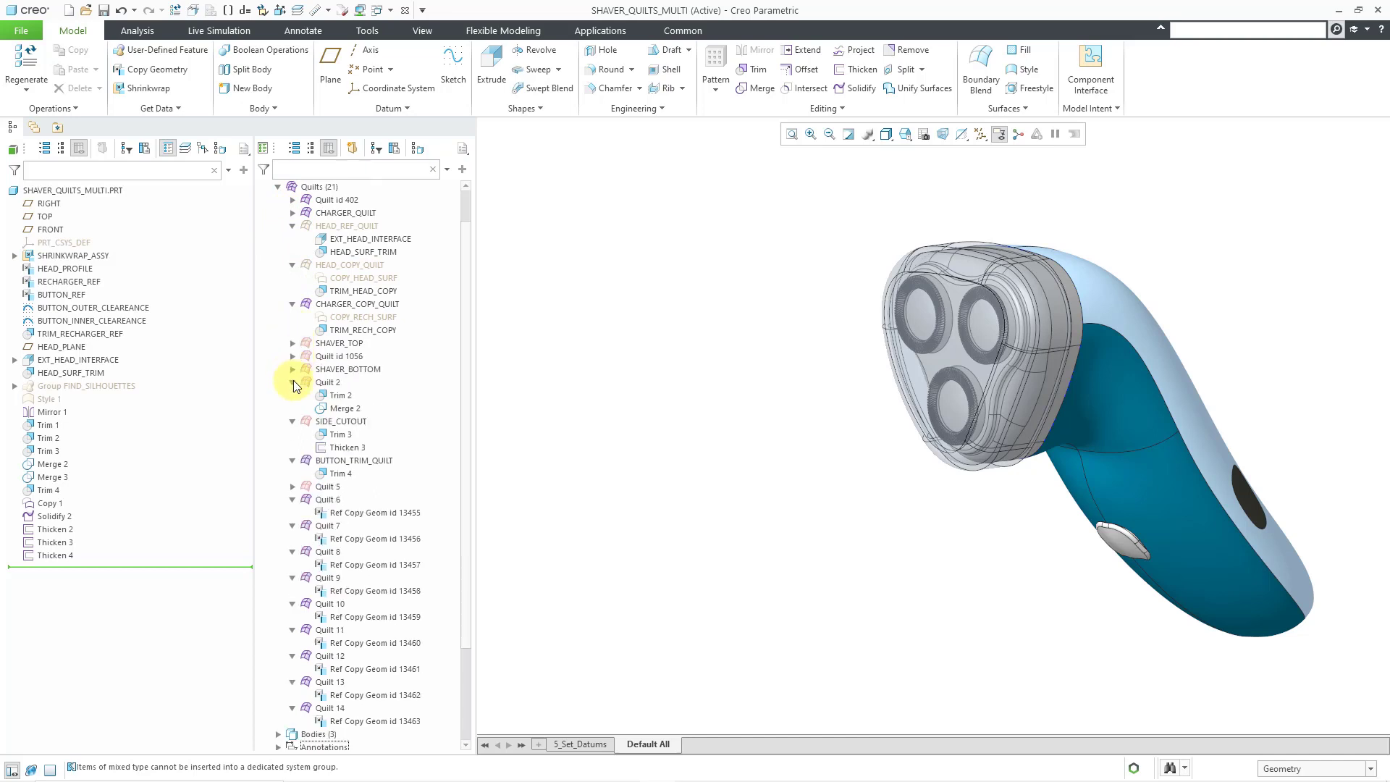
left_click(292, 383)
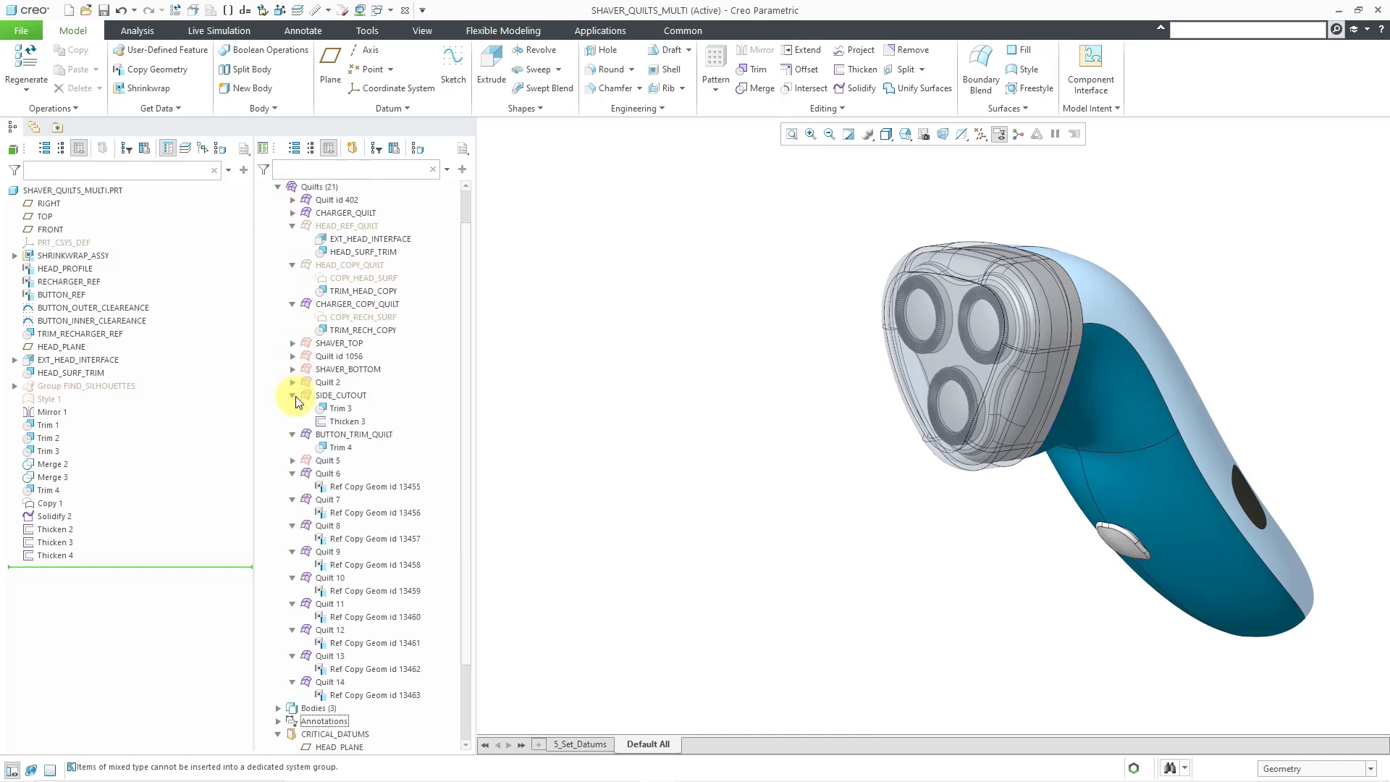
left_click(292, 434)
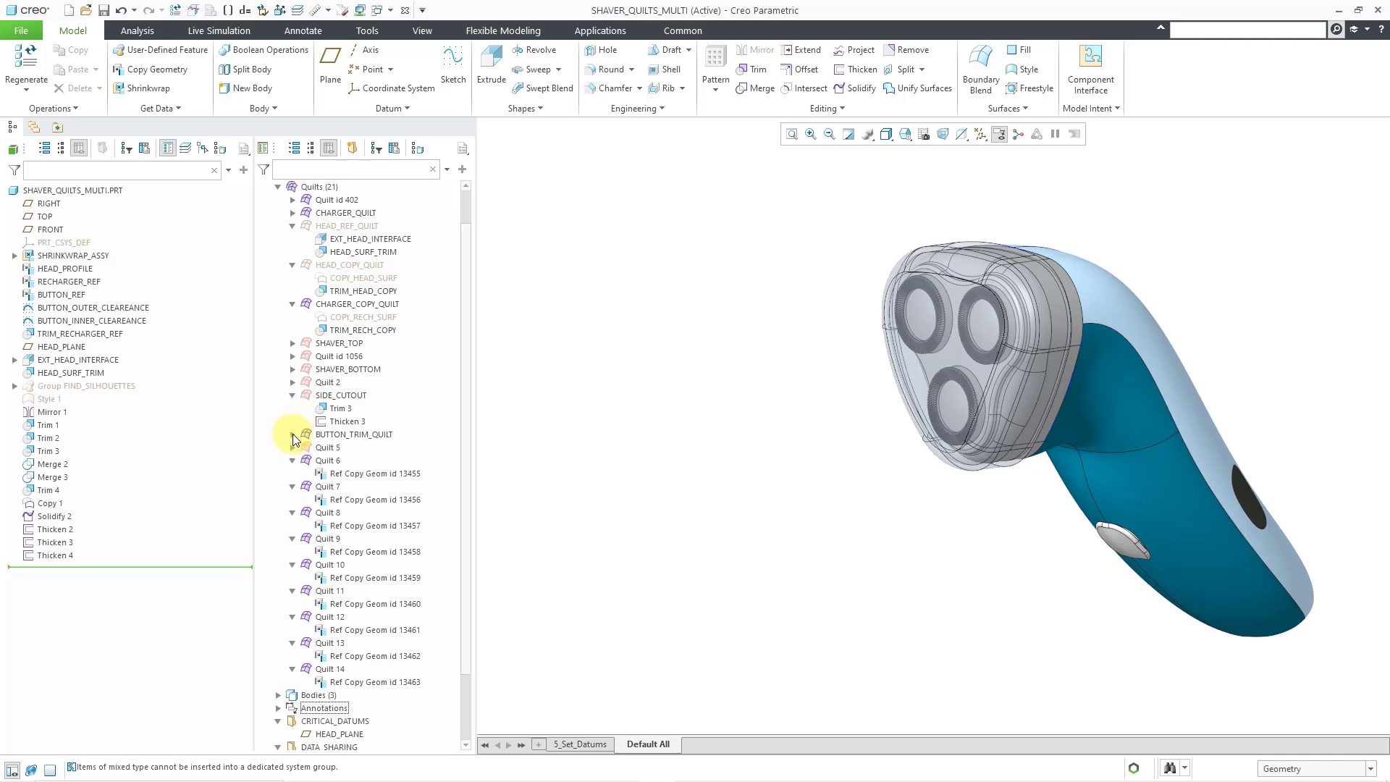
left_click(278, 721)
scroll(302, 237, "down", 1)
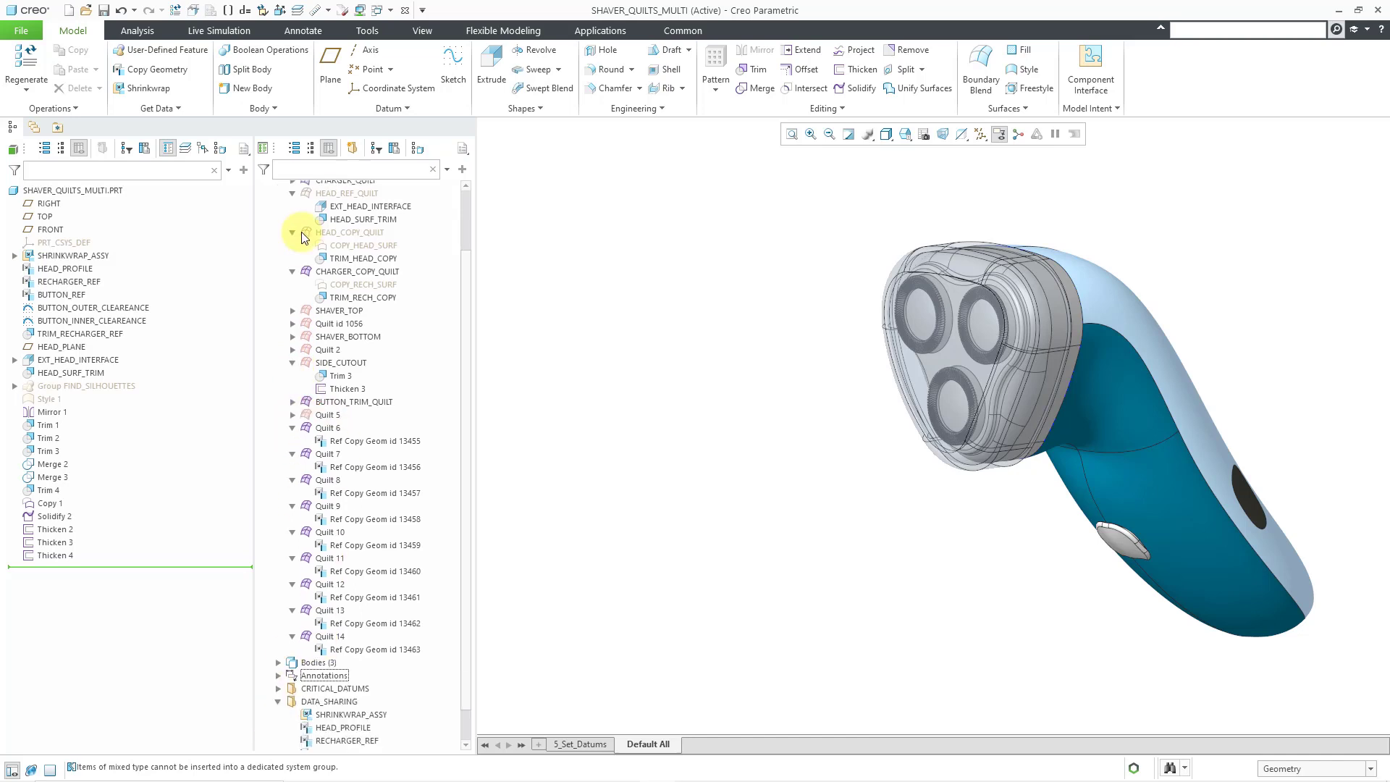
left_click(292, 193)
left_click_drag(338, 284, 364, 667)
left_click_drag(338, 734, 332, 732)
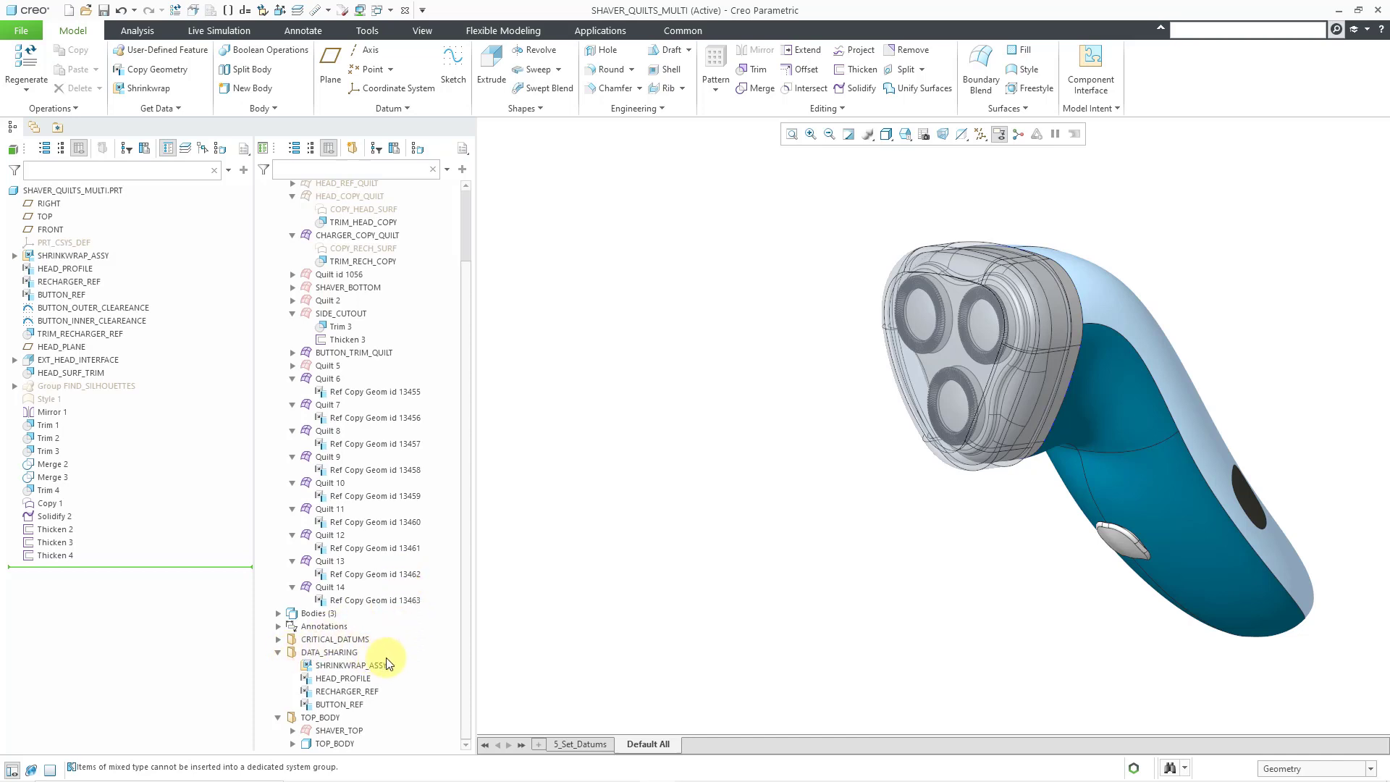
Add a nested Custom Group 7 inside DATA_SHARING.
left_click(348, 654)
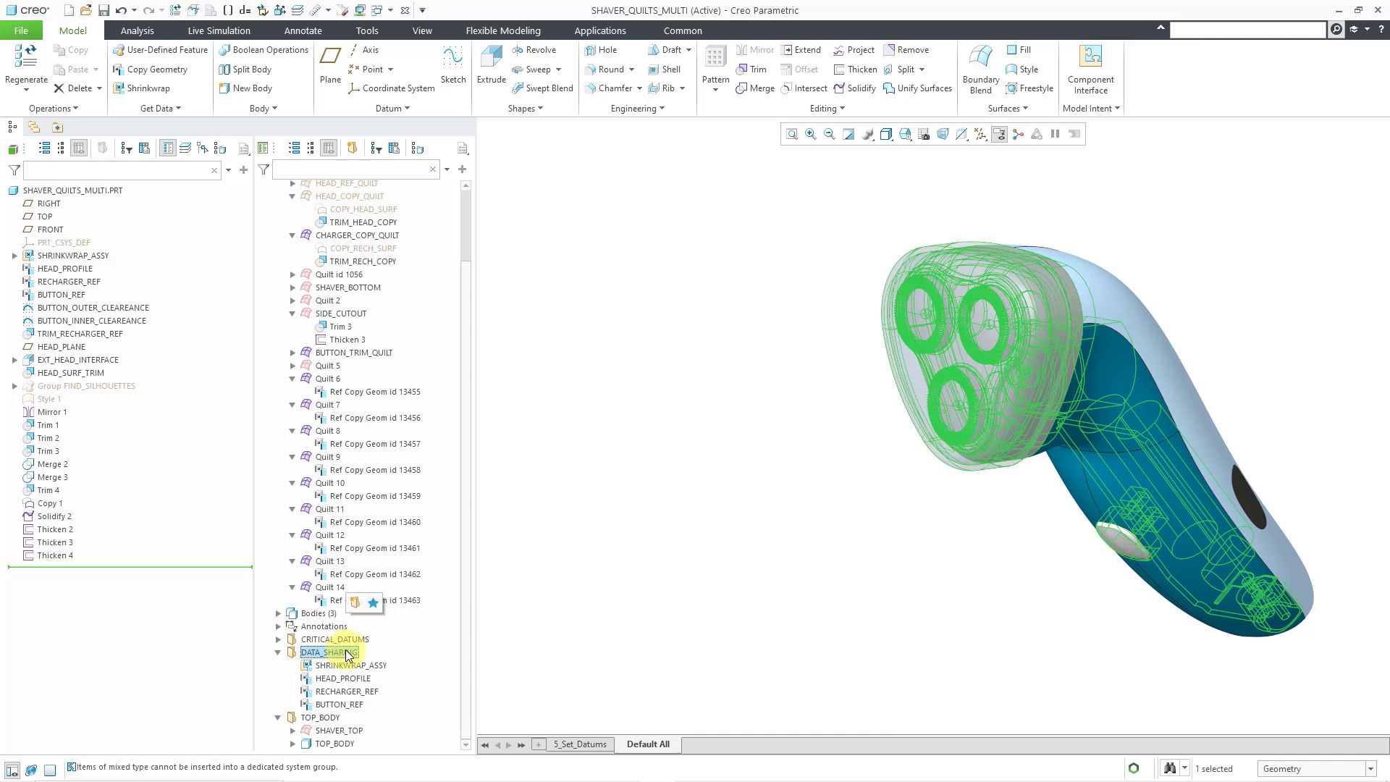
left_click(354, 602)
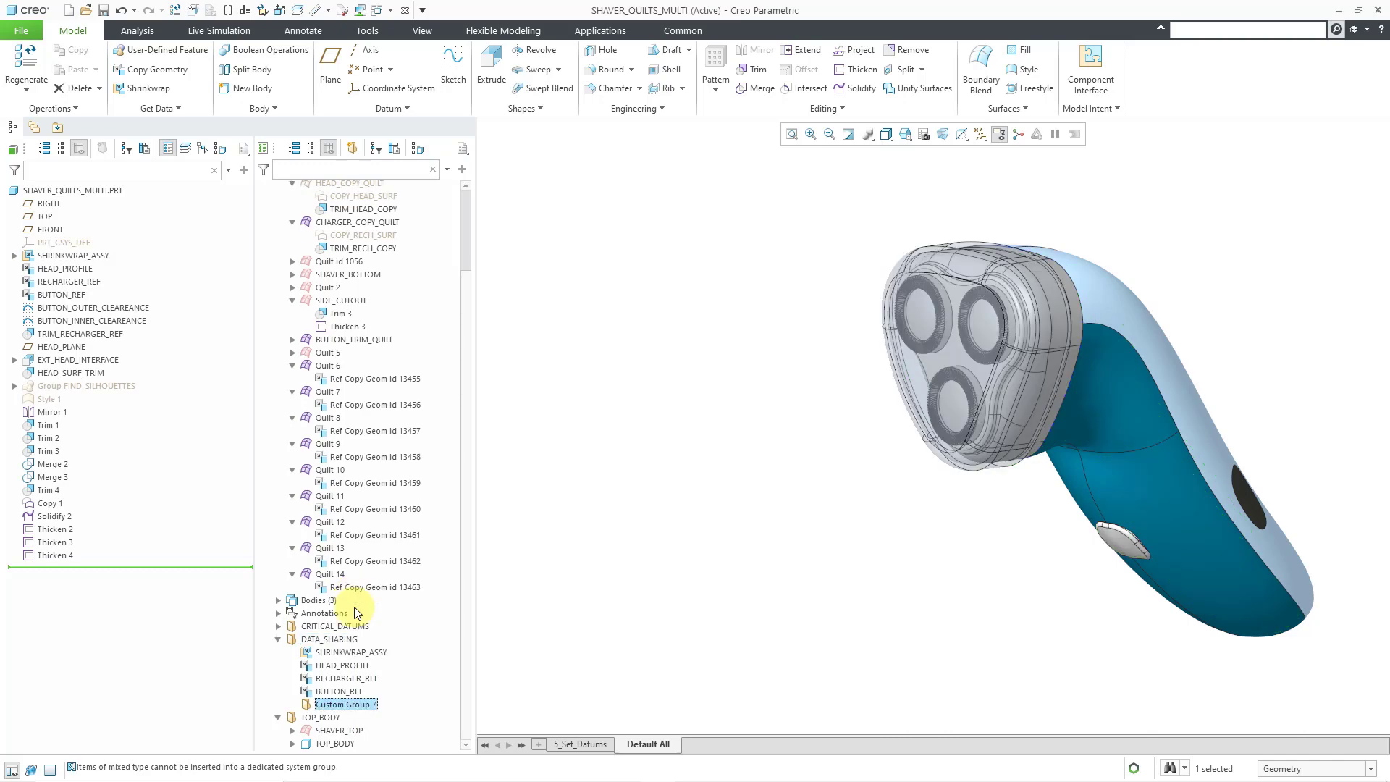
left_click(338, 639)
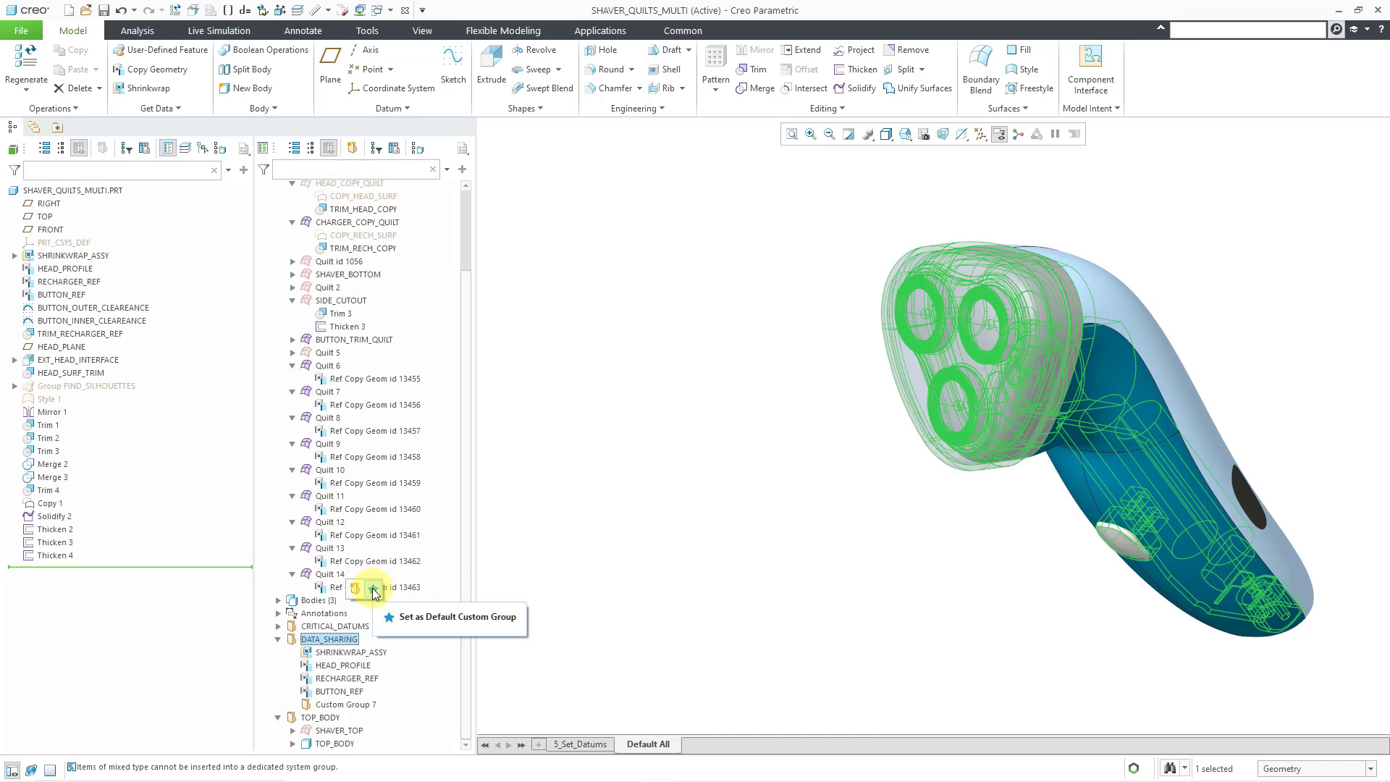
Hide SHRINKWRAP_ASSY, HEAD_PROFILE, RECHARGER_REF and BUTTON_REF via the DATA_SHARING group.
right_click(355, 639)
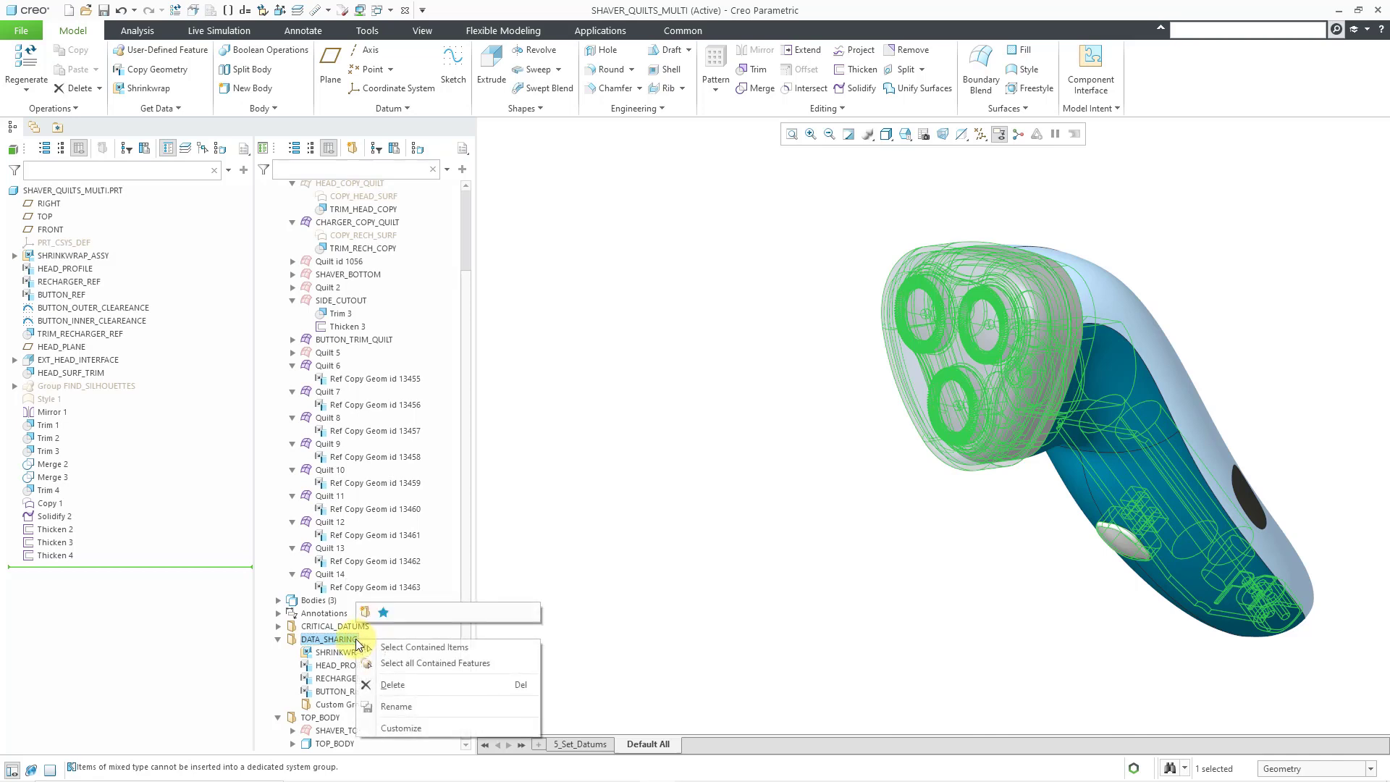
left_click(397, 648)
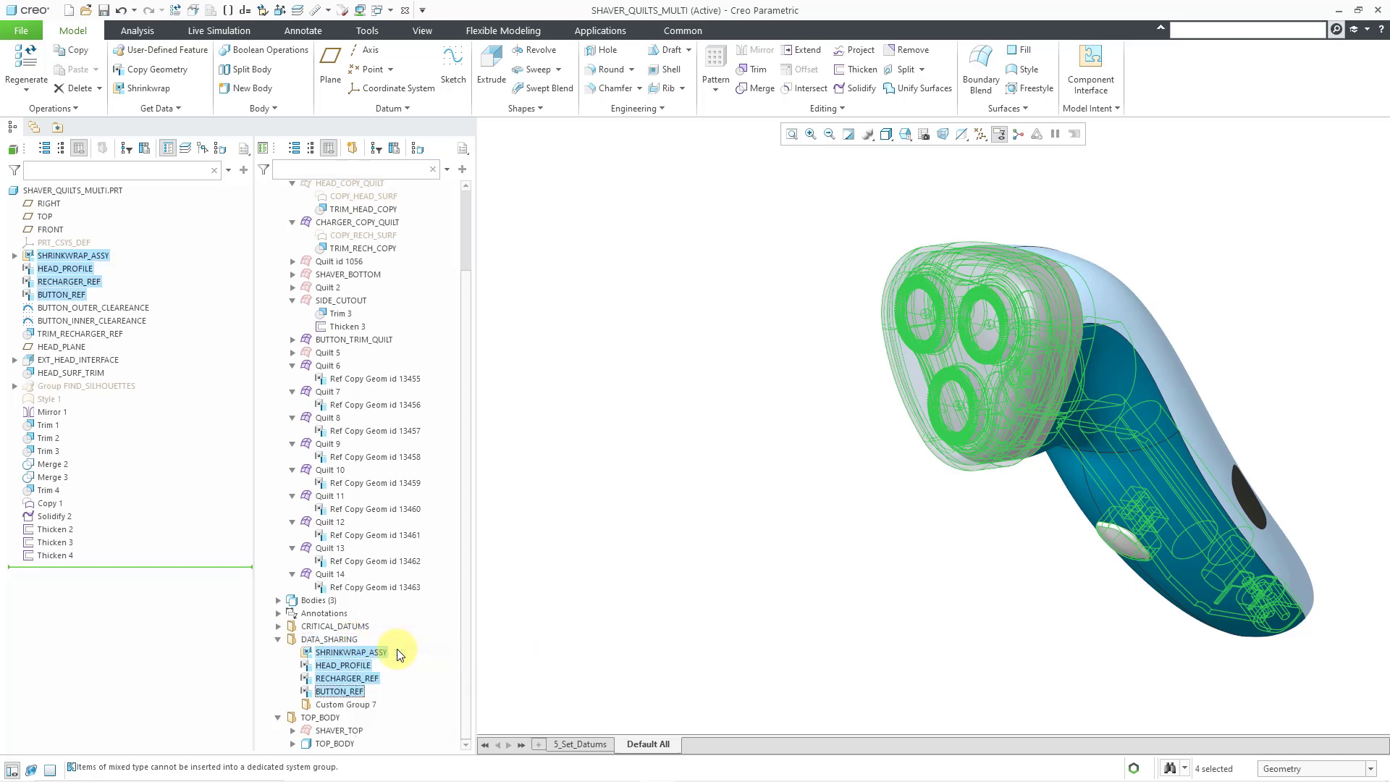
right_click(132, 271)
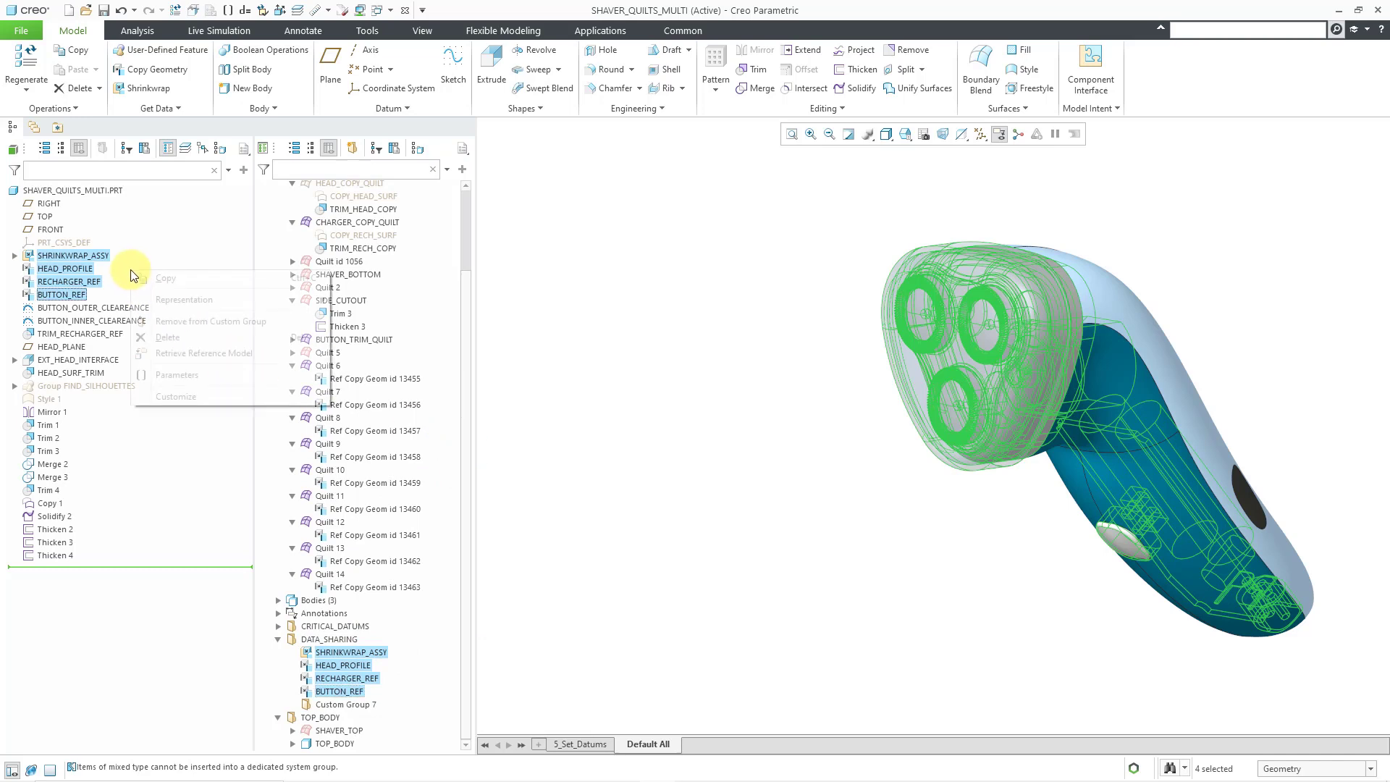
left_click(165, 247)
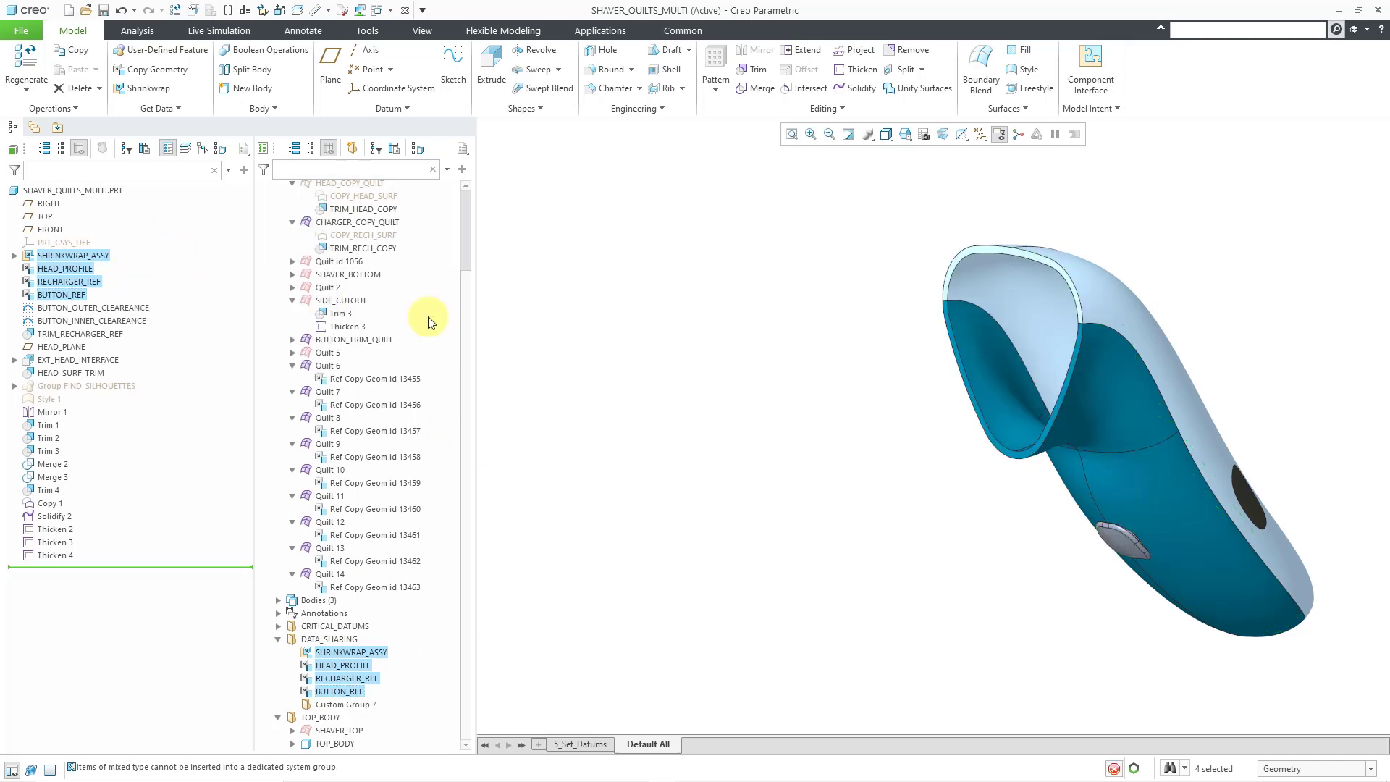
scroll(1283, 447, "up", 2)
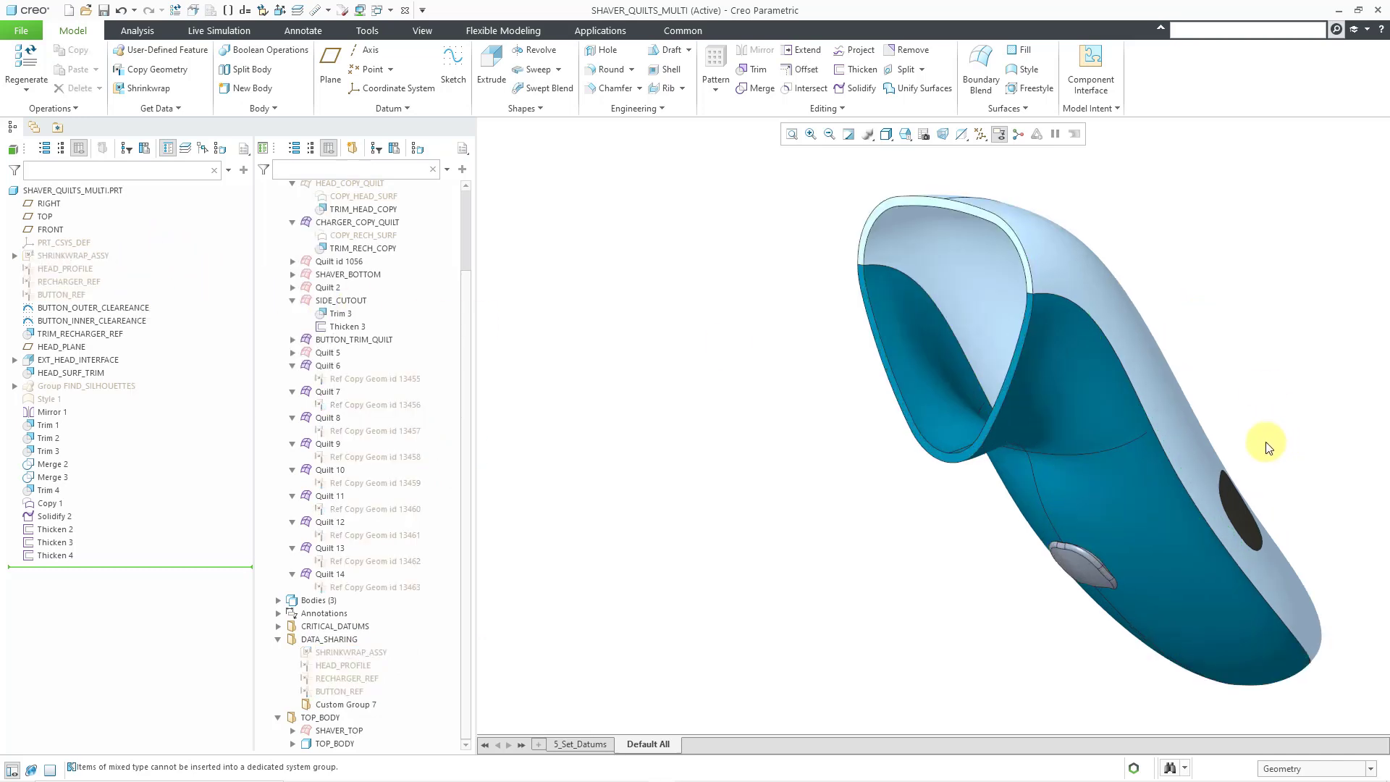
middle_click_drag(1260, 448, 1123, 444, "shift")
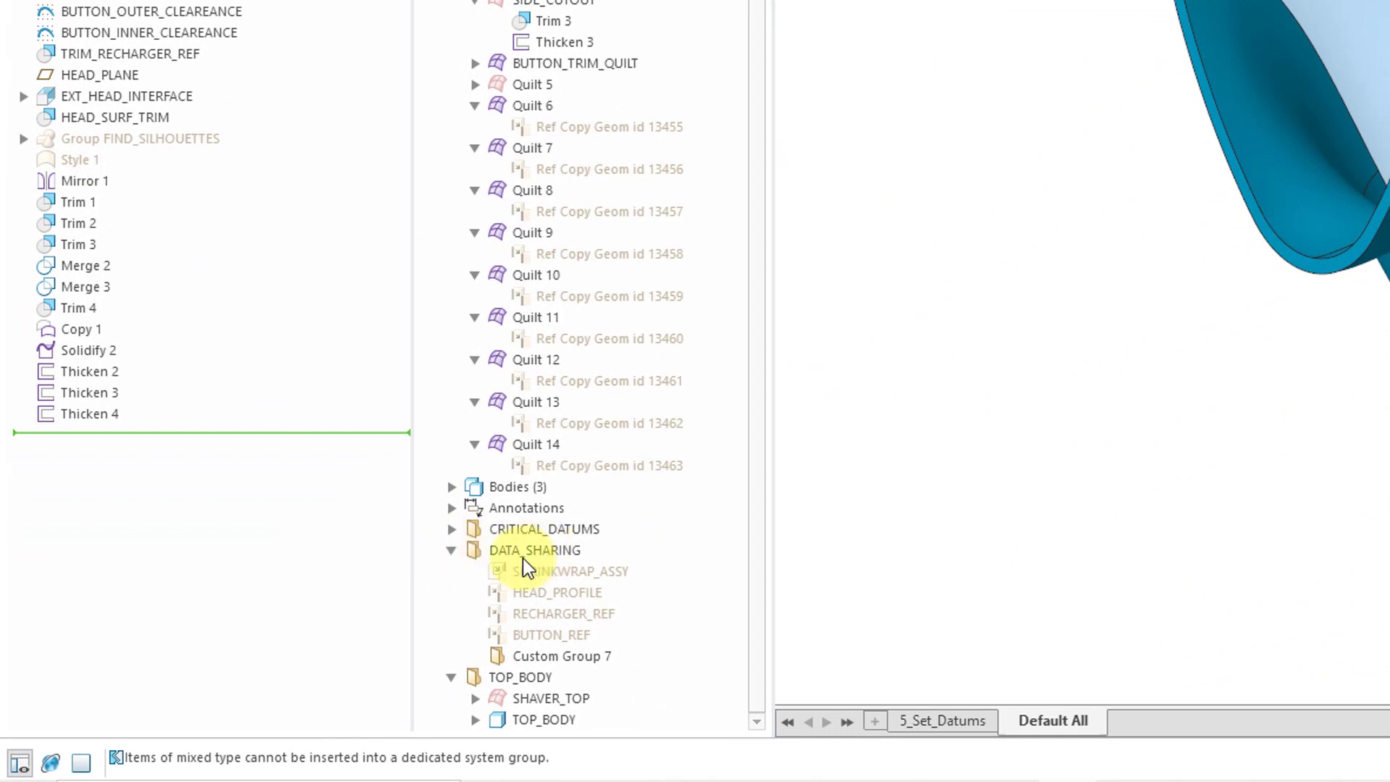
right_click(553, 552)
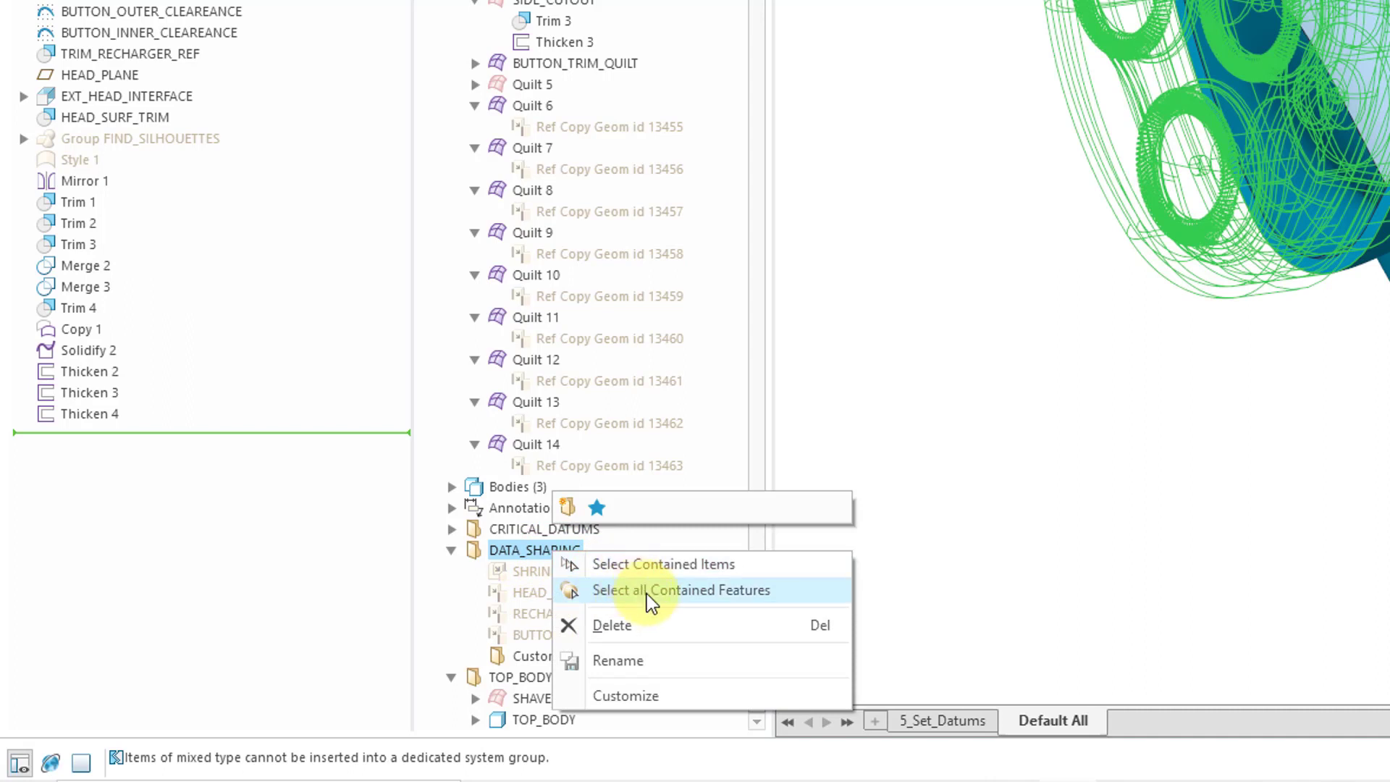
left_click(956, 457)
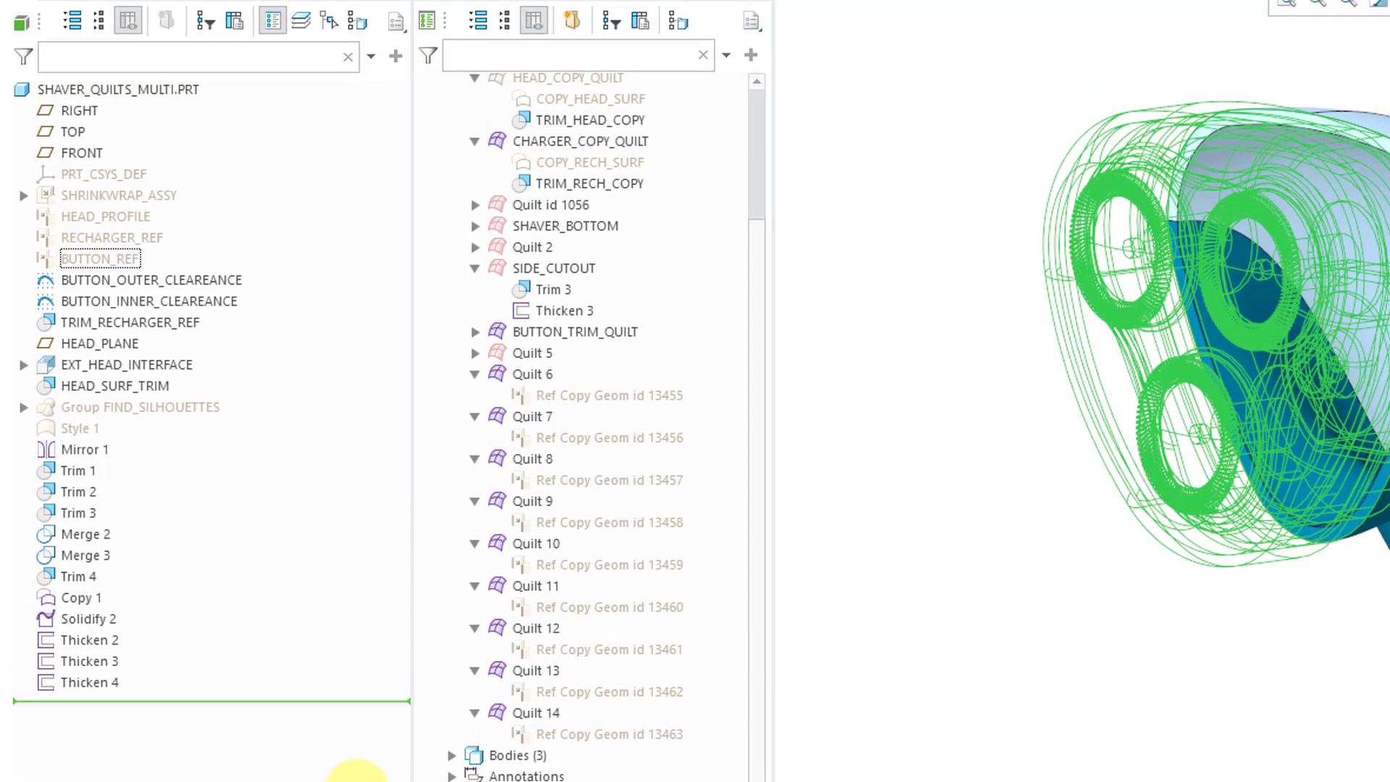
Check SHRINKWRAP_ASSY's context menu without changes, then collapse Quilts (20) at the tree top.
right_click(140, 194)
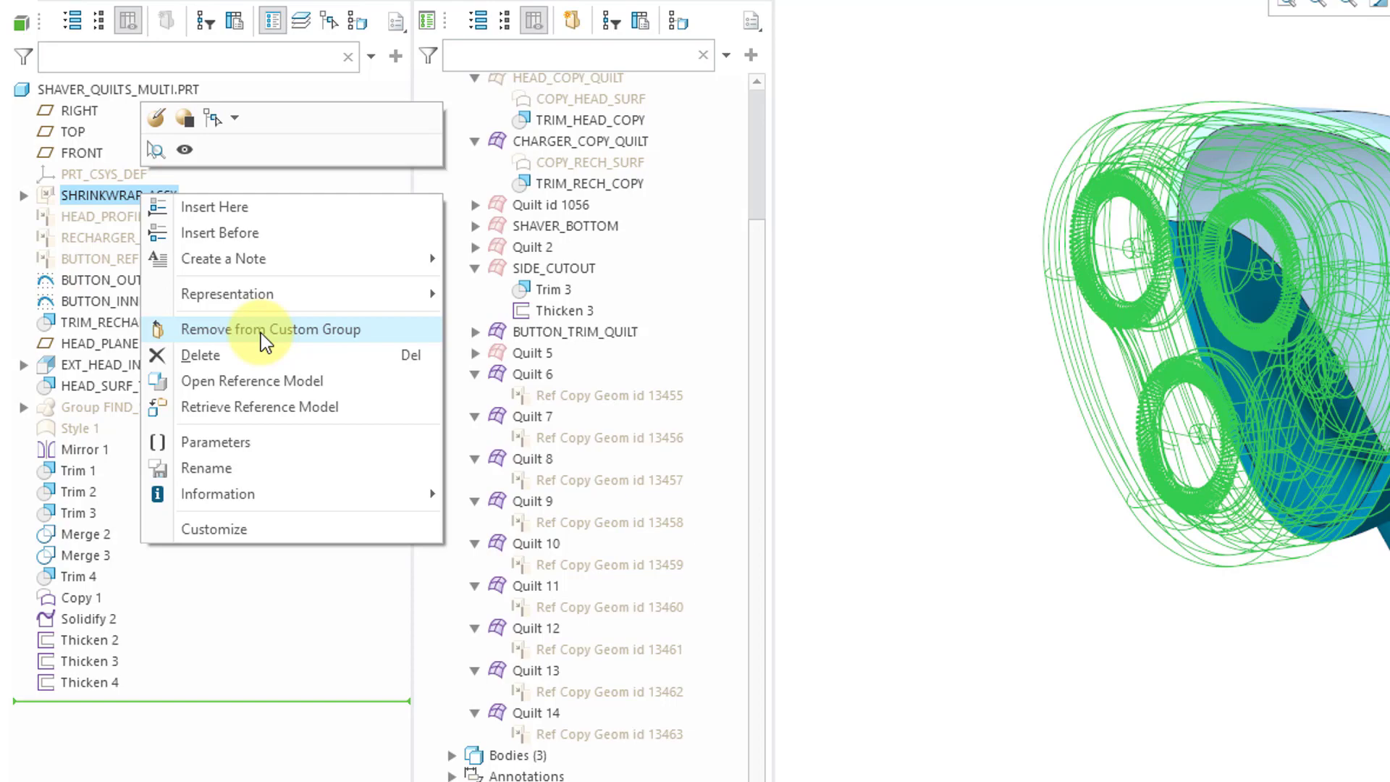
left_click(826, 372)
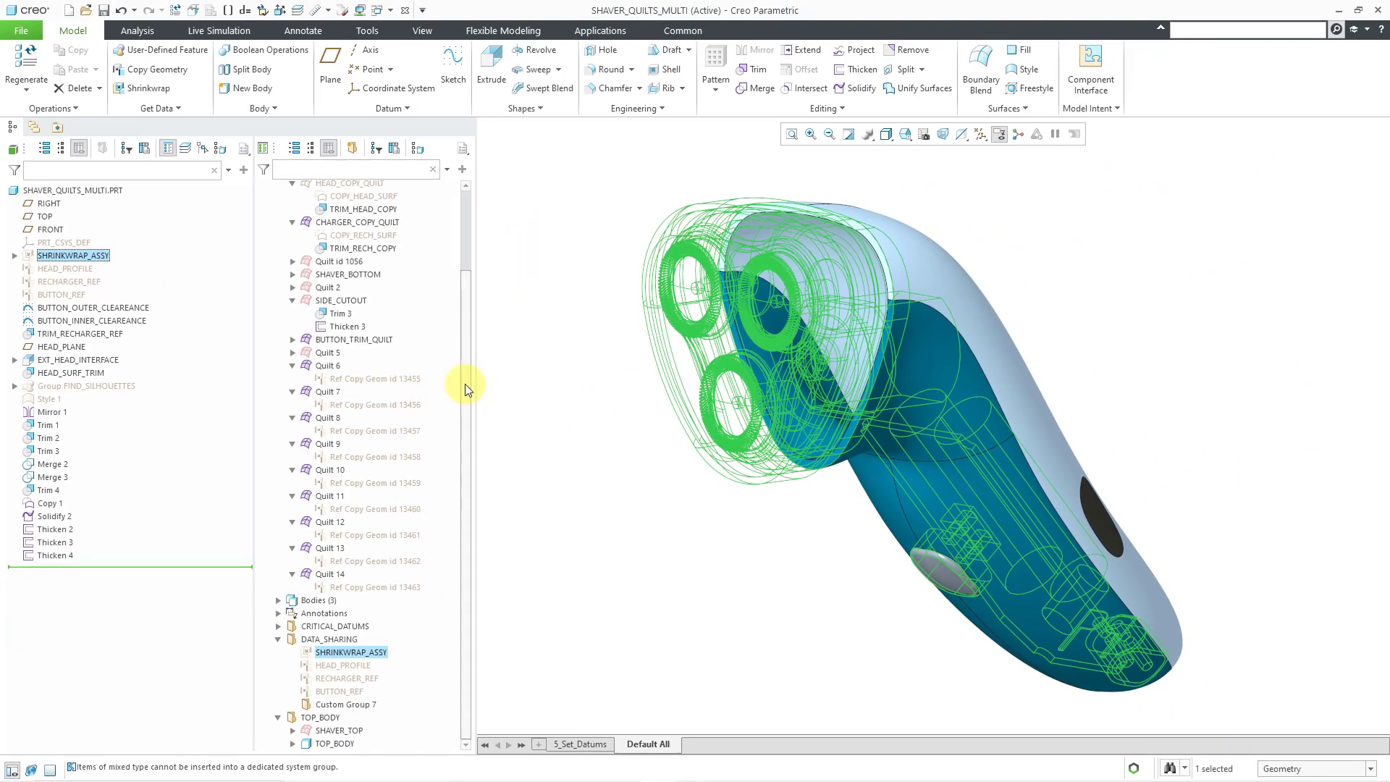
left_click_drag(488, 385, 490, 313)
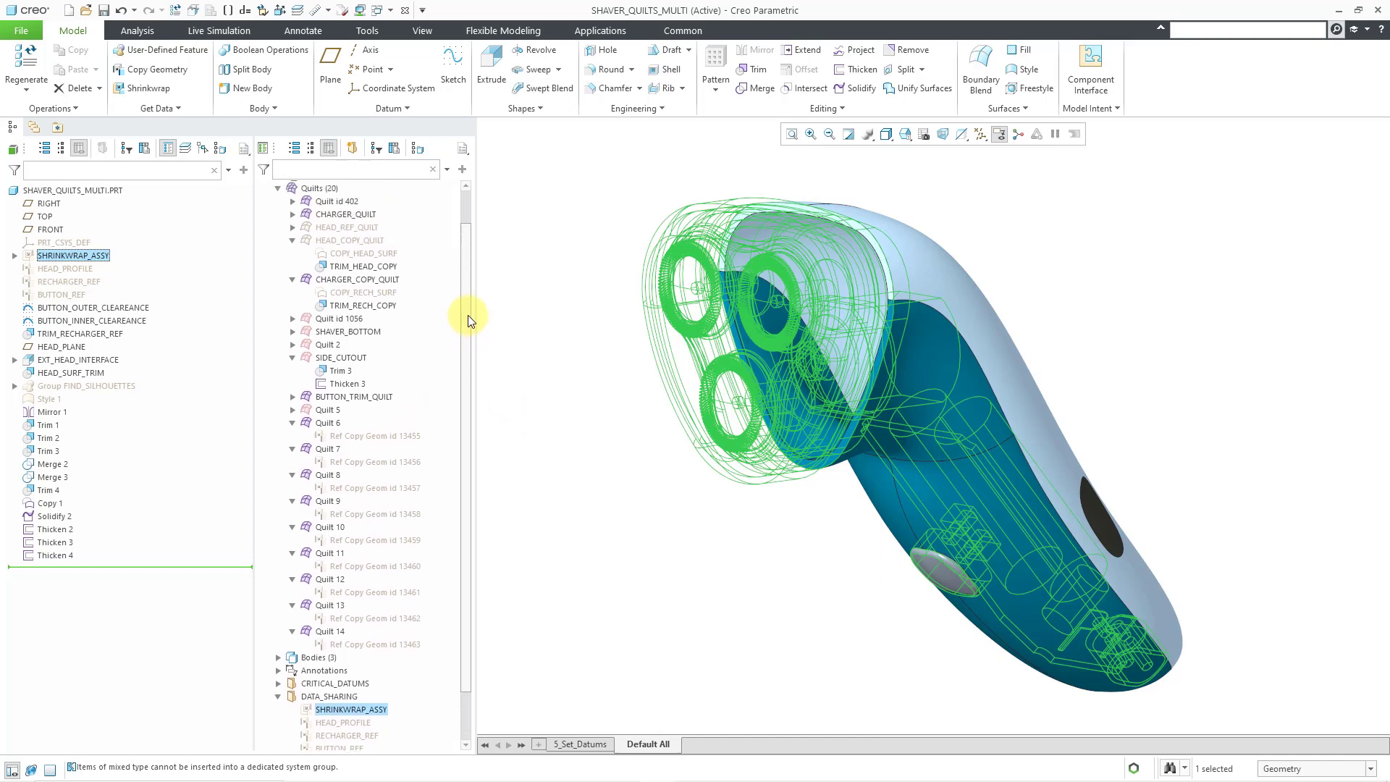
scroll(389, 264, "up", 2)
left_click(278, 226)
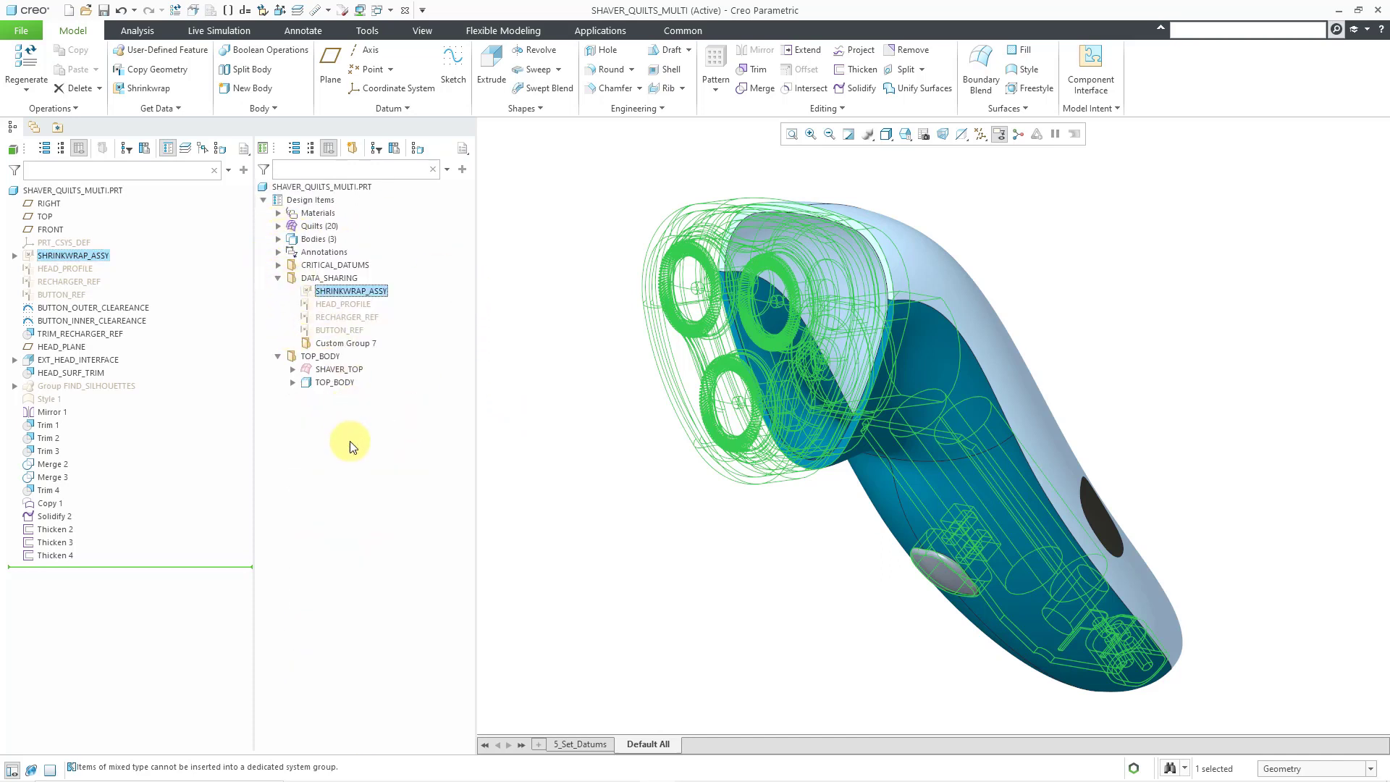
Delete Custom Group 7 from under DATA_SHARING.
right_click(347, 344)
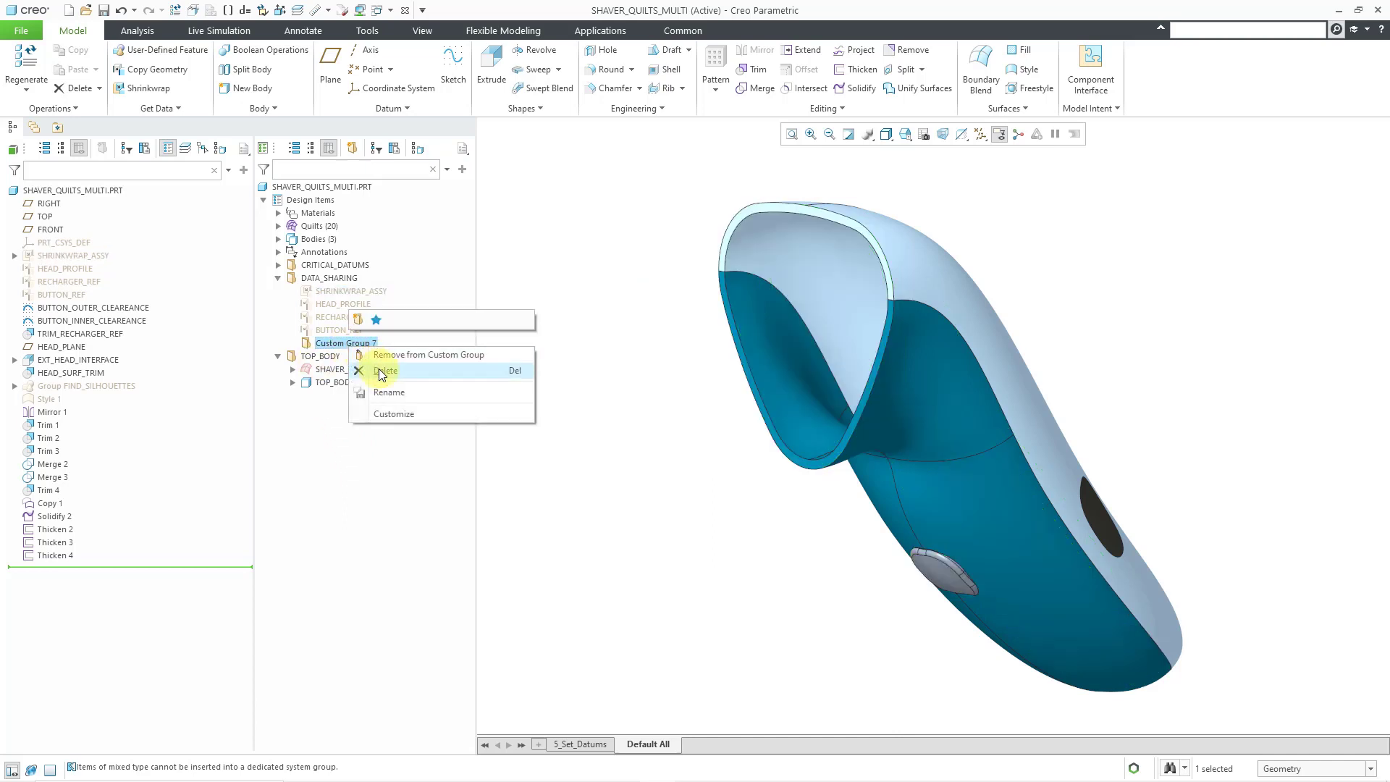
left_click(379, 369)
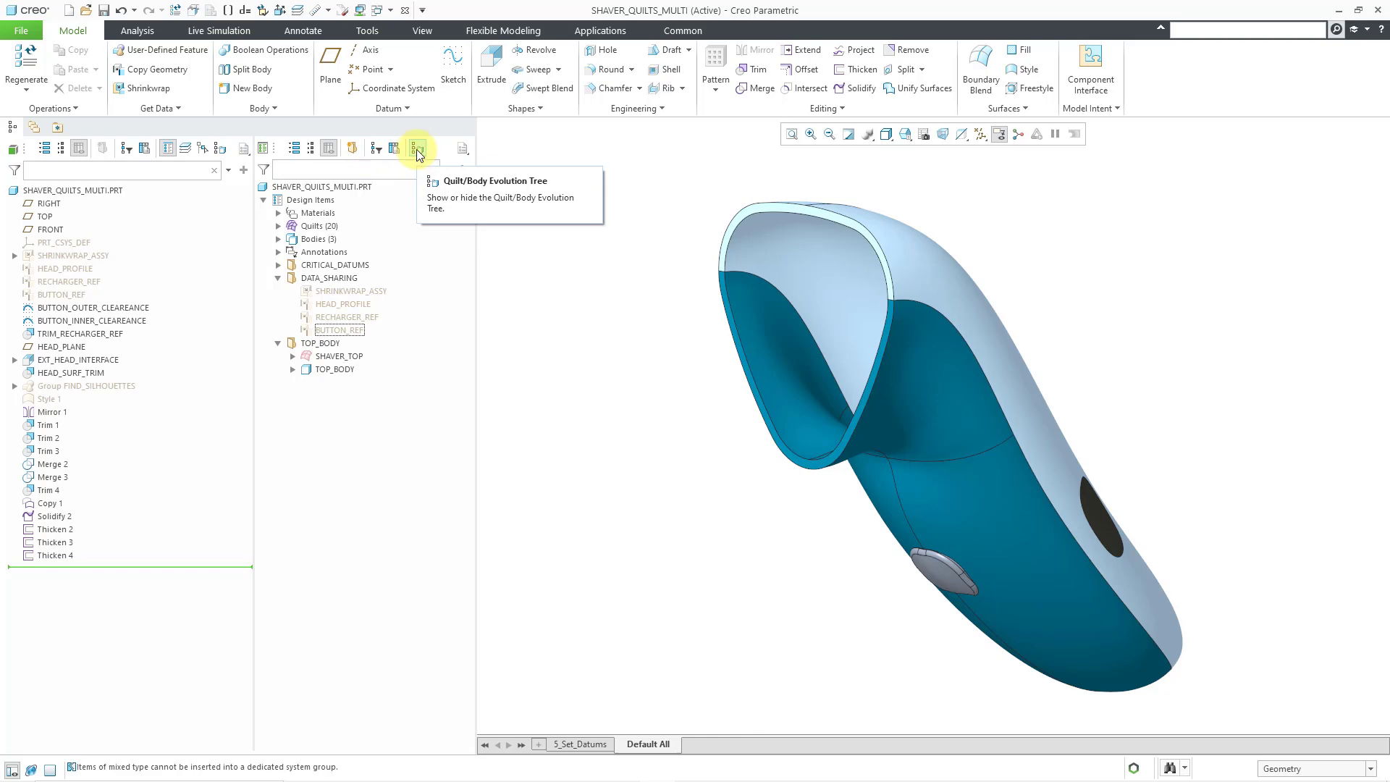
Display the Quilt/Body Evolution tree and briefly expand Quilts (15) and Bodies (4) to inspect them.
left_click(416, 149)
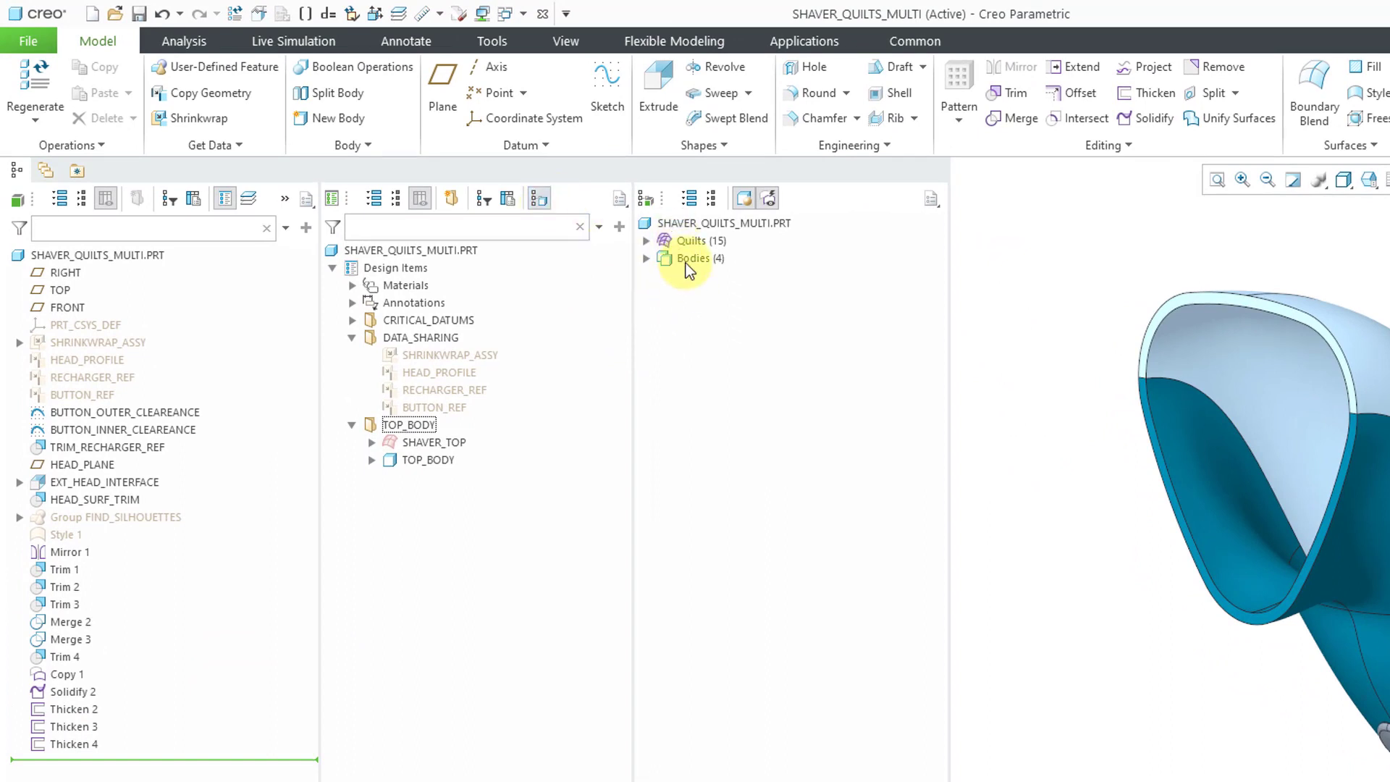
left_click(646, 241)
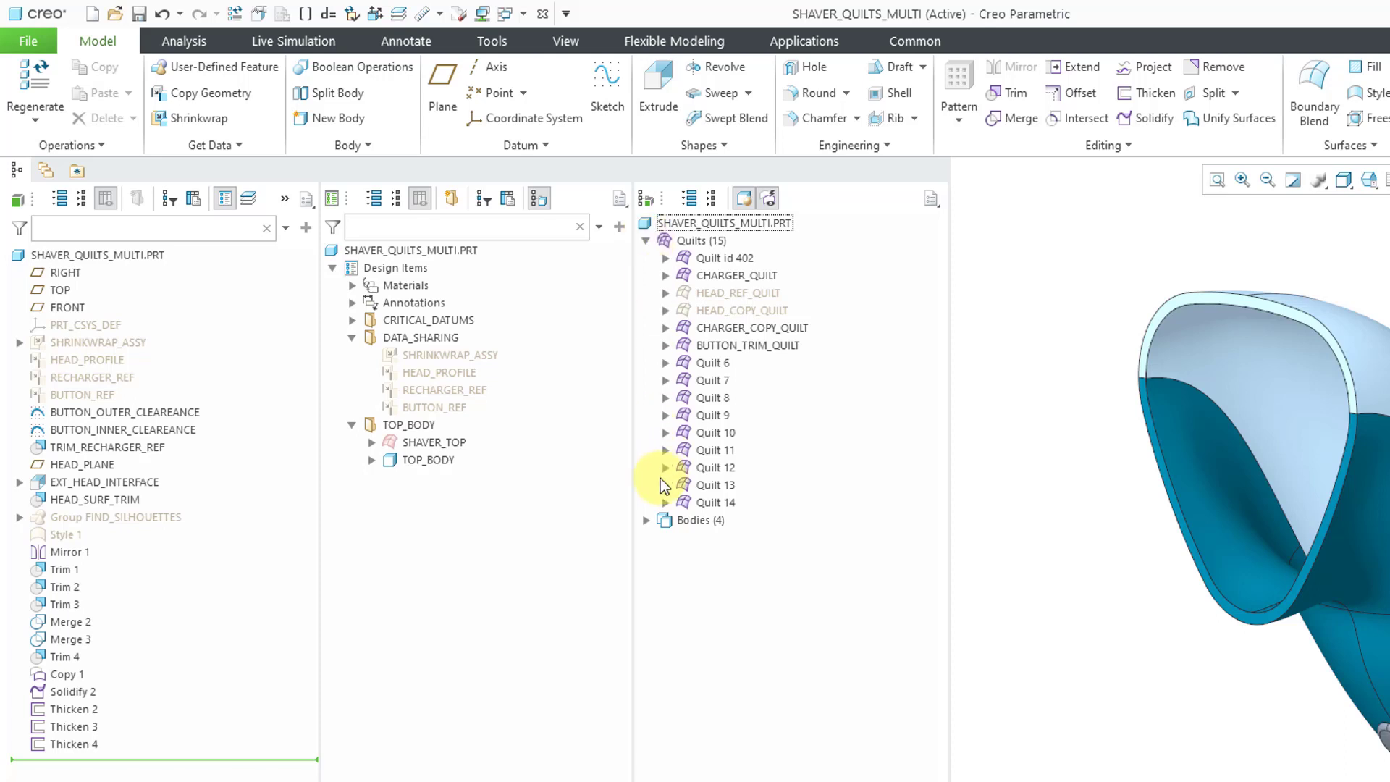
left_click(644, 521)
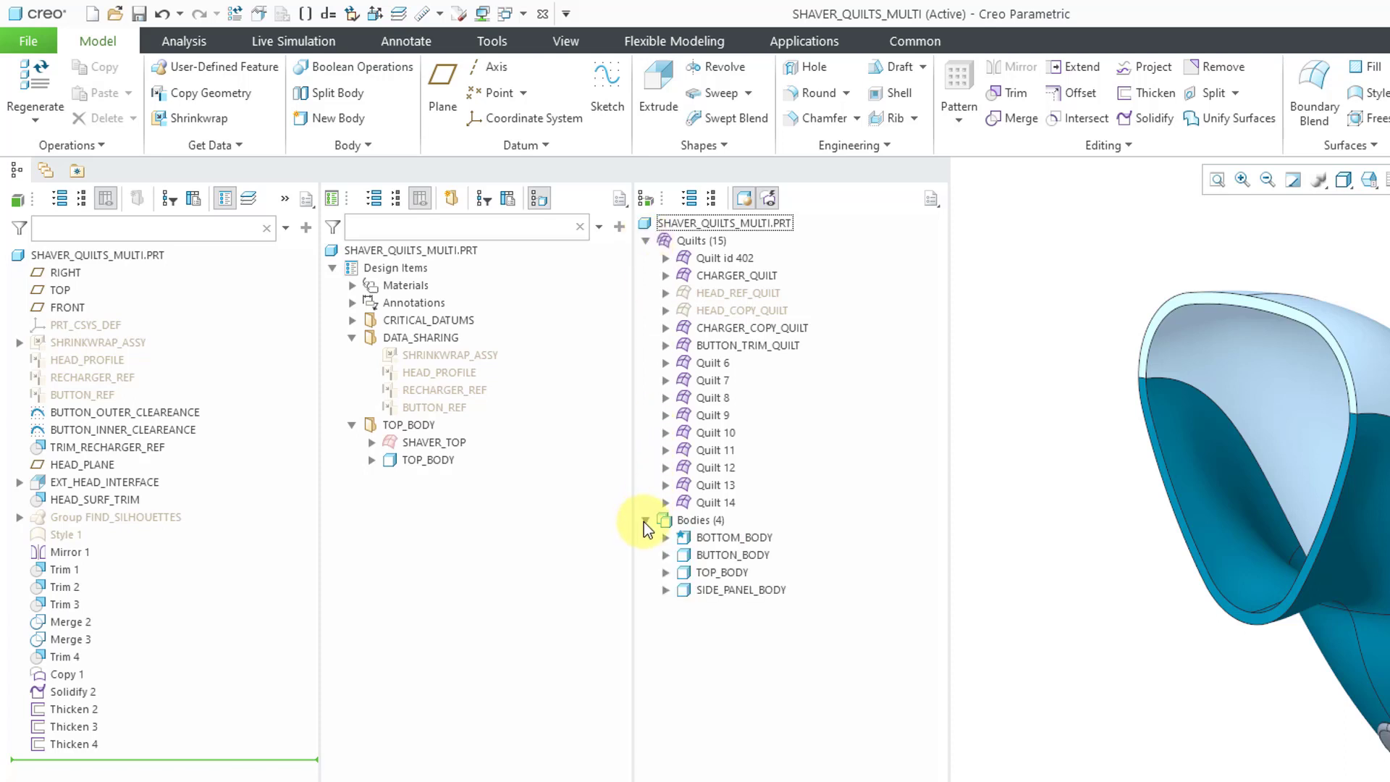
left_click(645, 522)
left_click(646, 241)
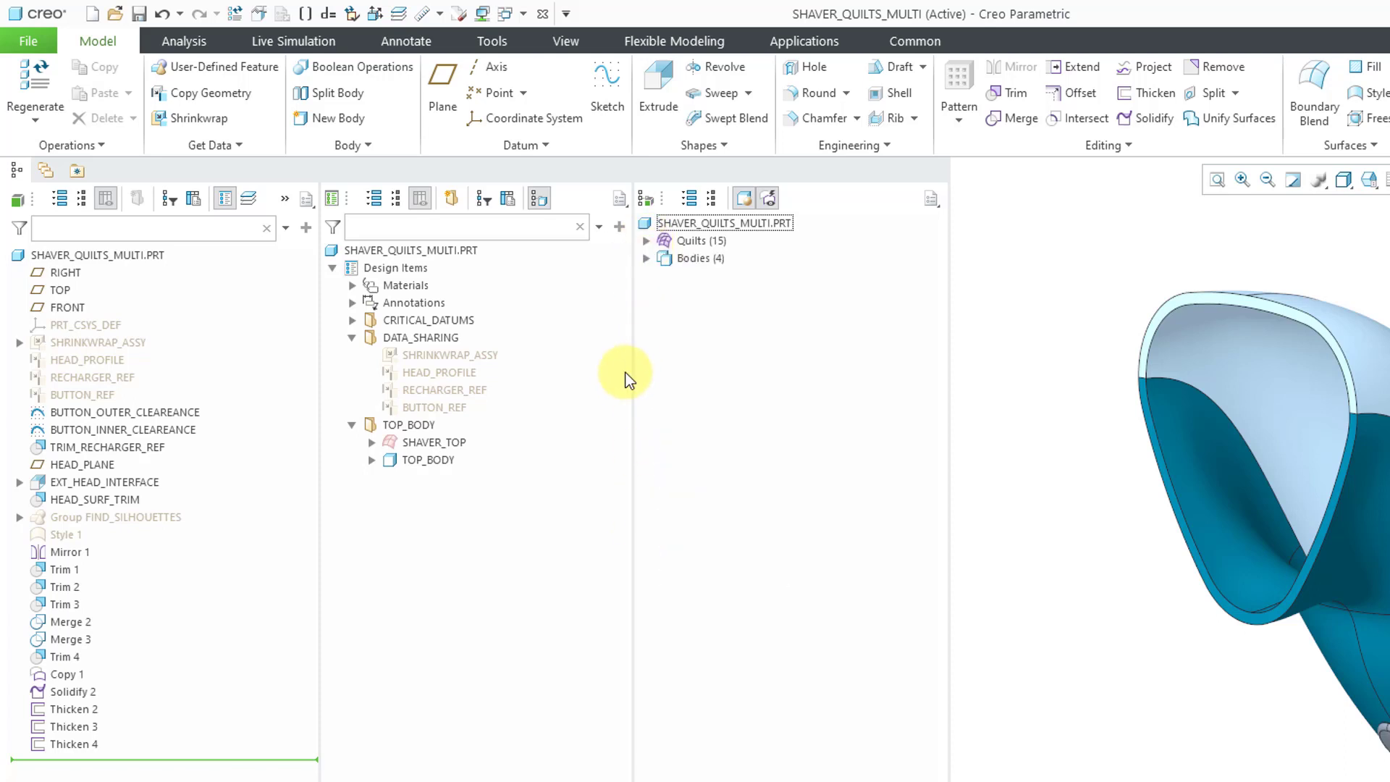